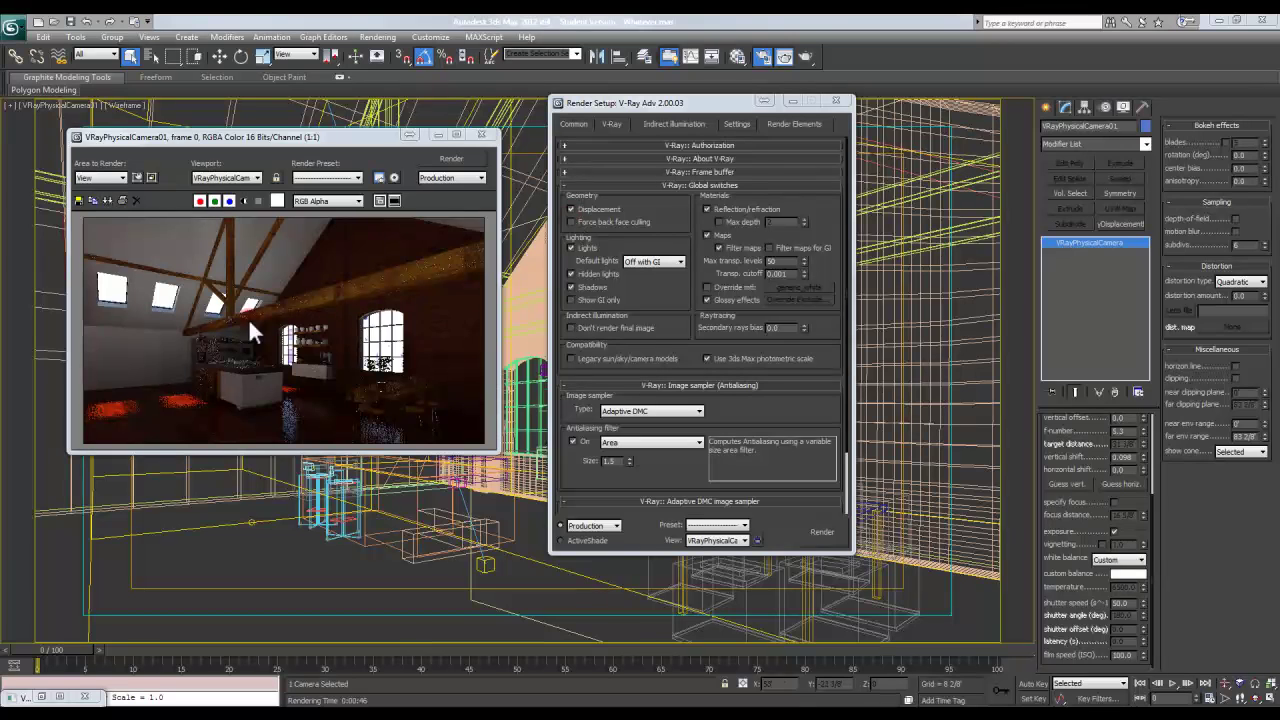
Step: Disable V-Ray Displacement and enable Override mtl with generic_white, then close Render Setup
click(589, 208)
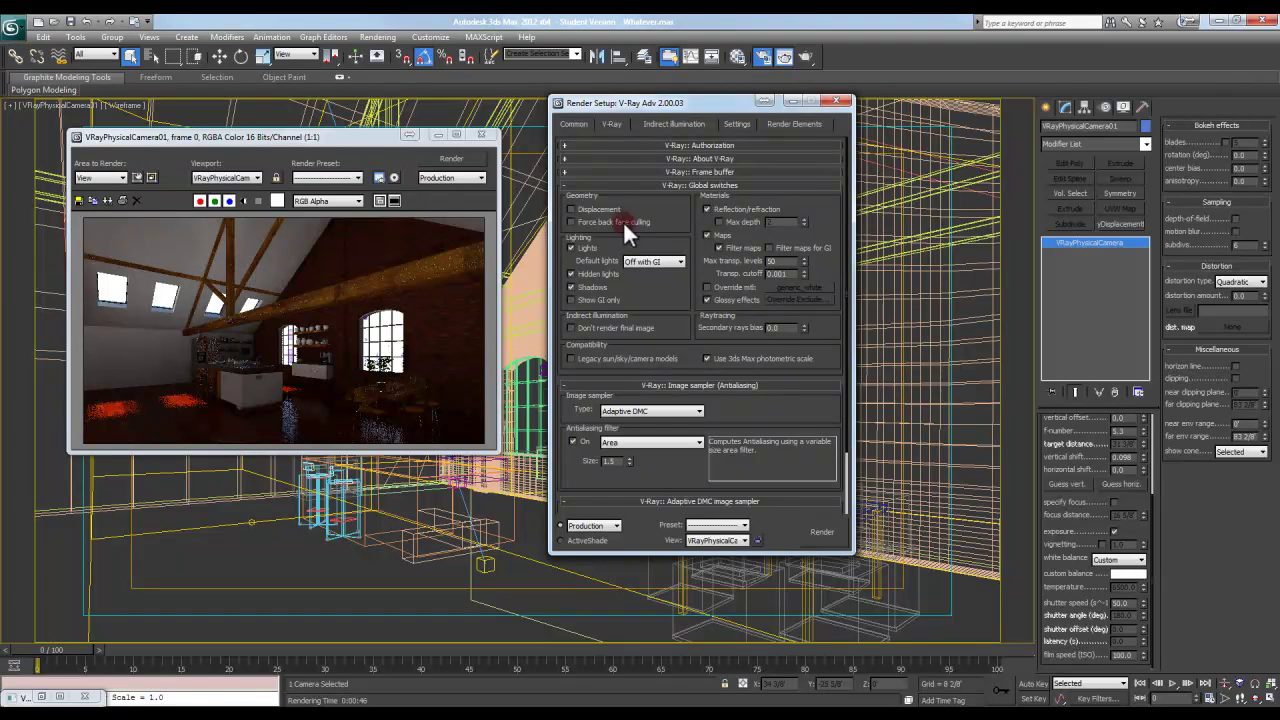
click(719, 286)
click(841, 104)
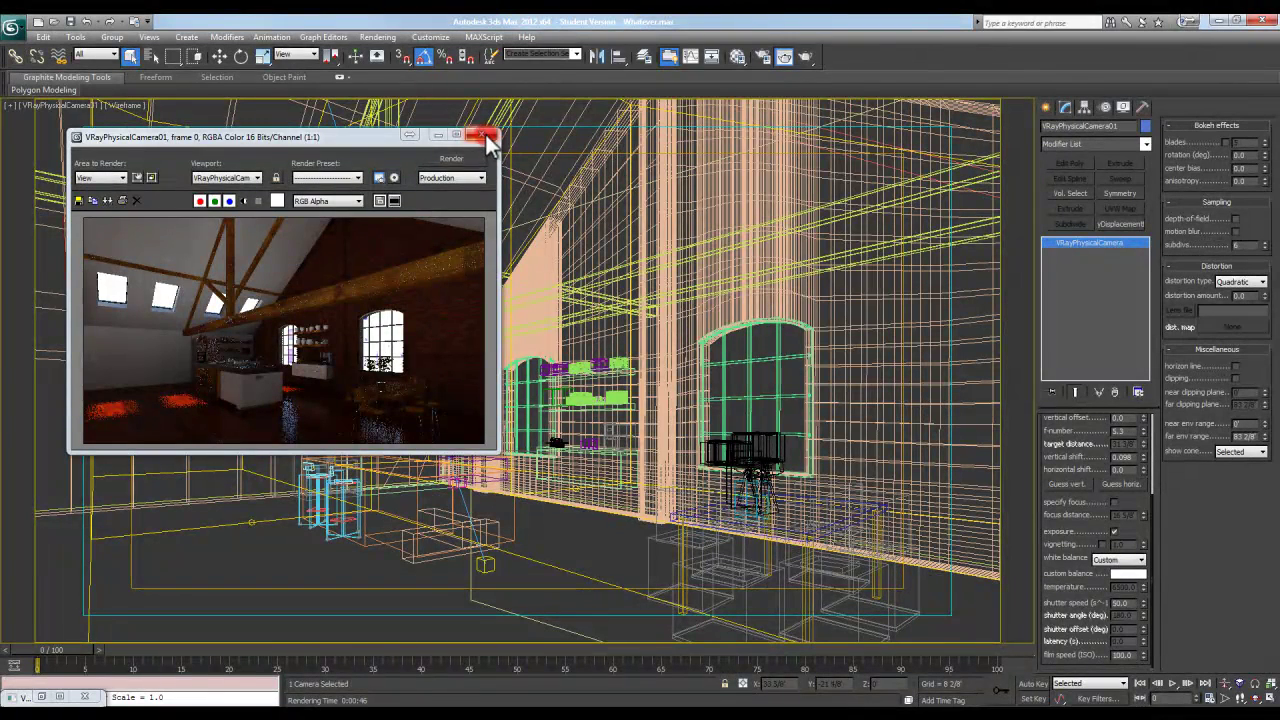
Step: Render the VRayPhysicalCamera01 view as a generic_white clay image and shift the frame buffer right
click(453, 162)
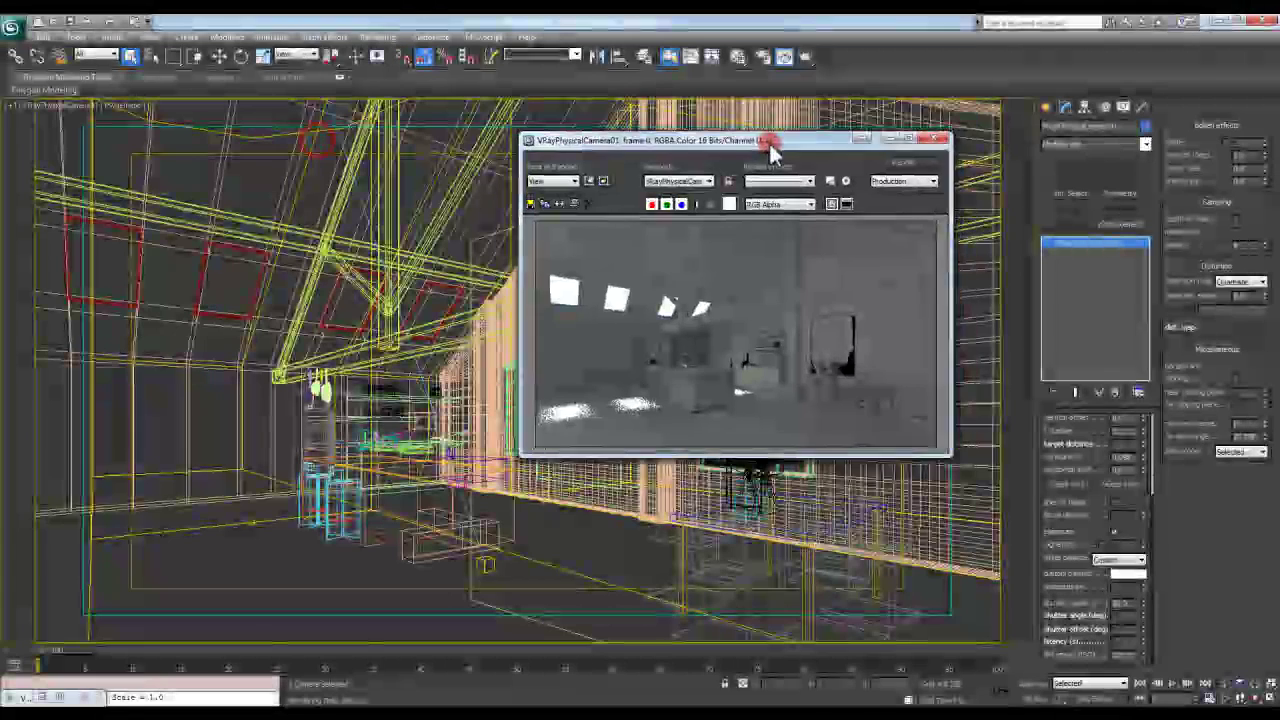
drag(771, 132, 835, 124)
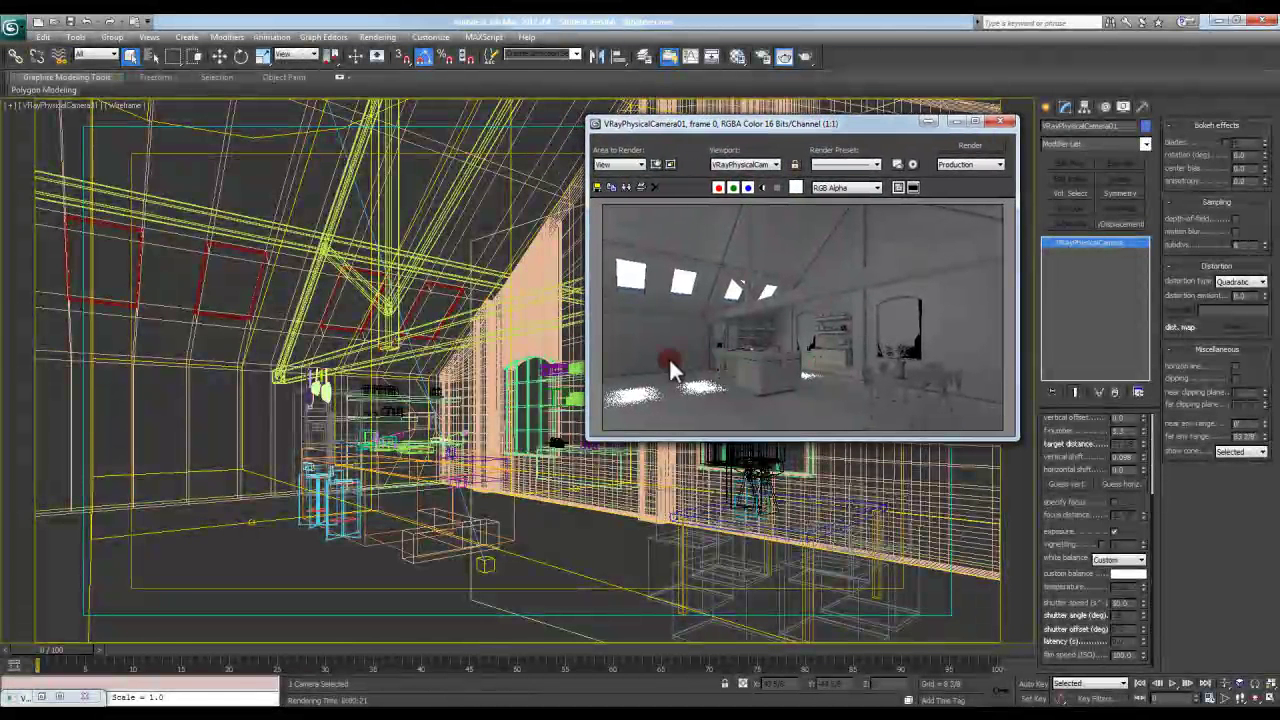
Step: Switch the main viewport to Front, zoom in on the sloped wall and shelves, and nudge the frame buffer
key(p)
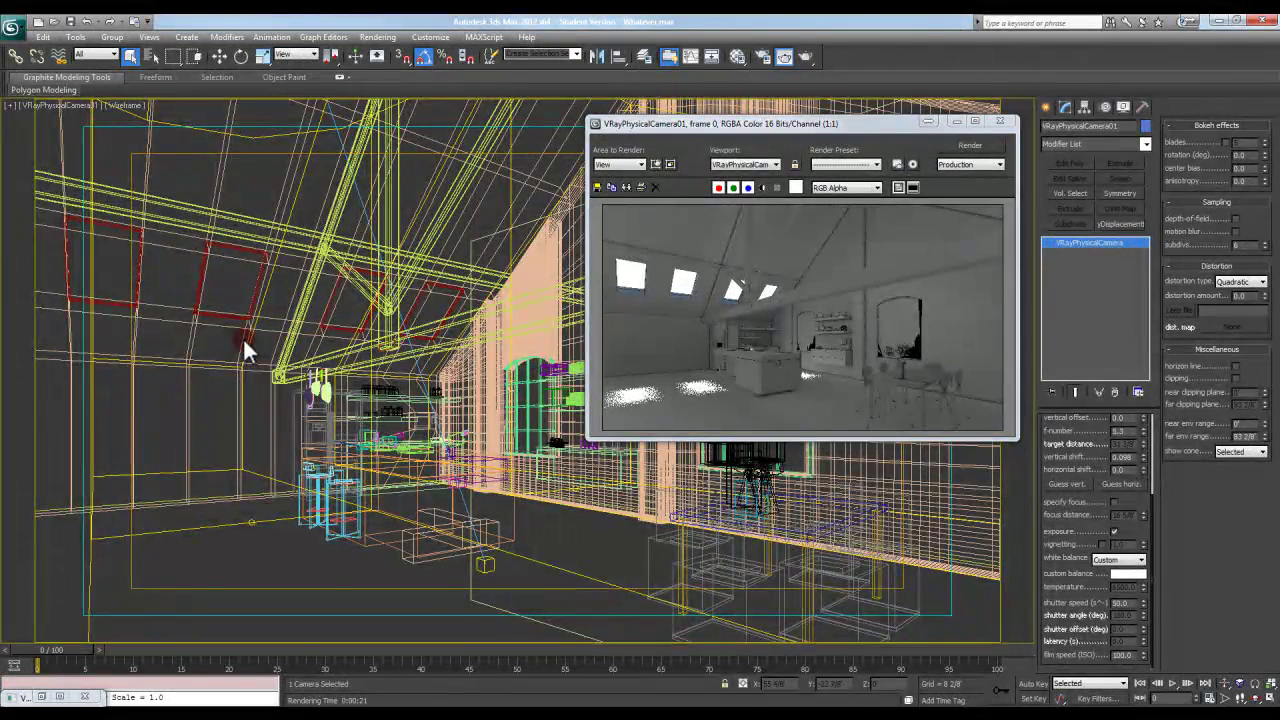
key(f)
scroll(420, 290, up, 5)
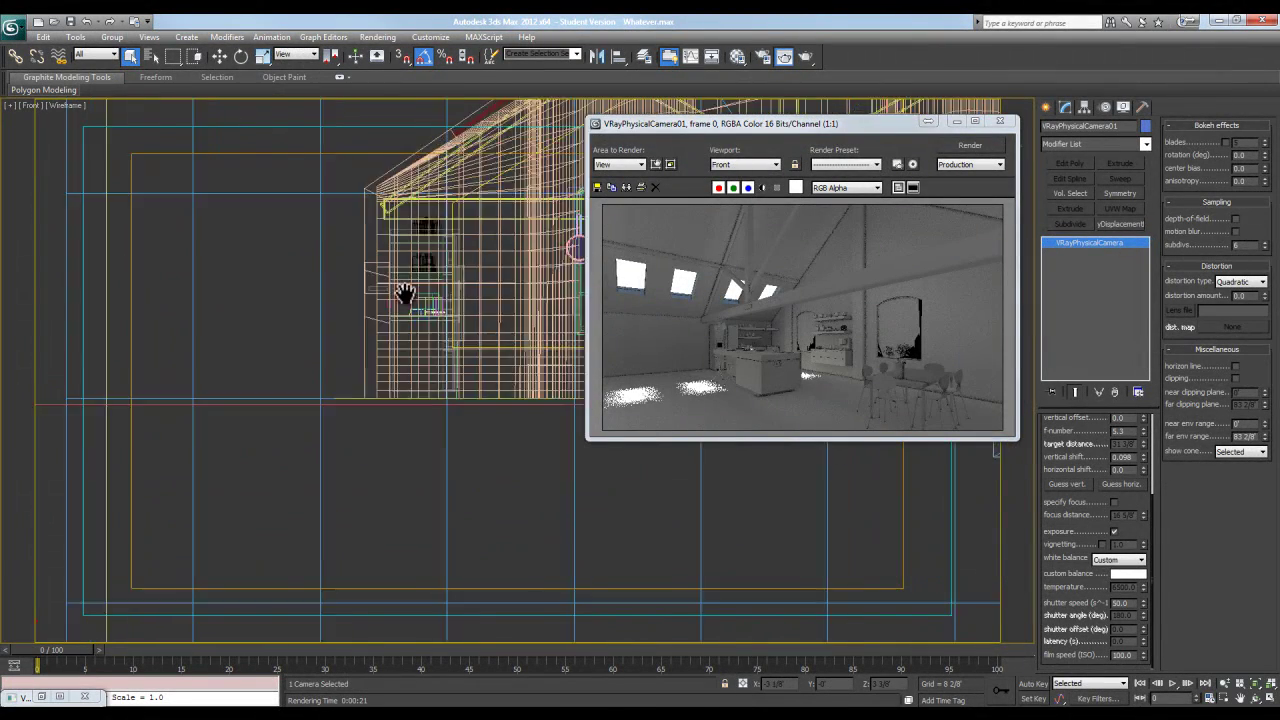
drag(785, 137, 775, 155)
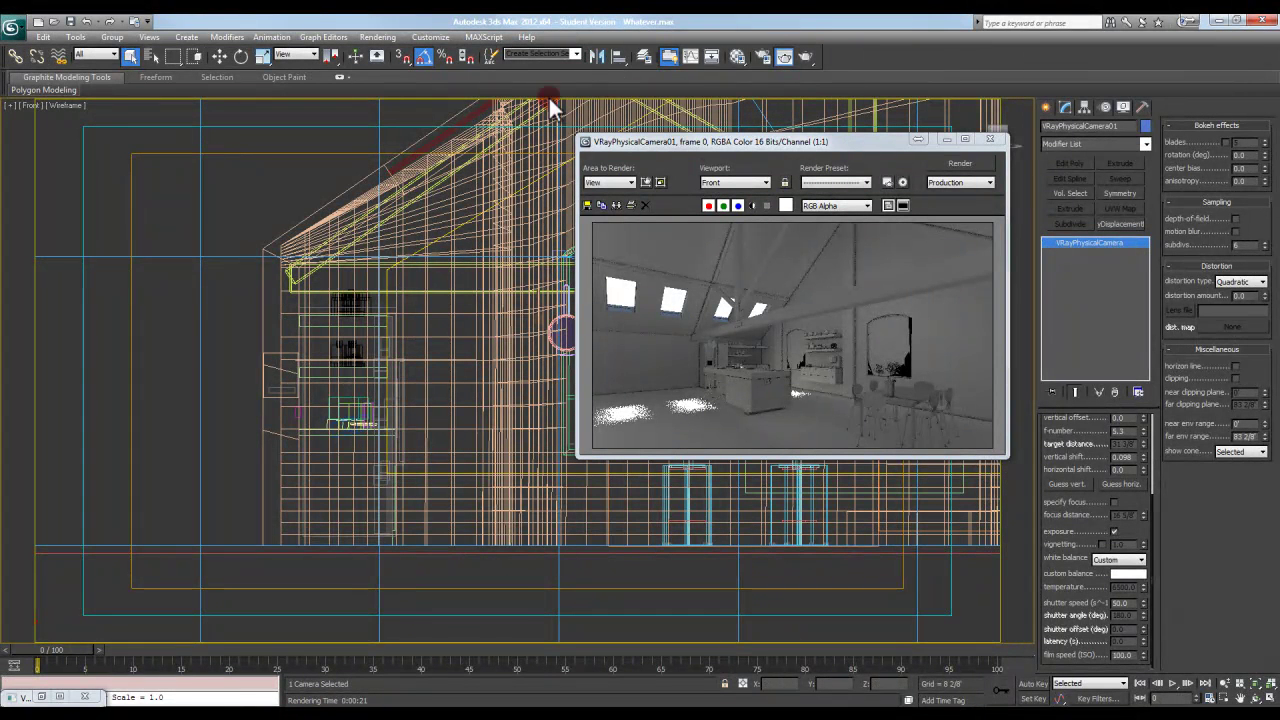
Step: Open Customize User Interface from the Customize menu after briefly showing and closing the Snaps toolbar
click(430, 40)
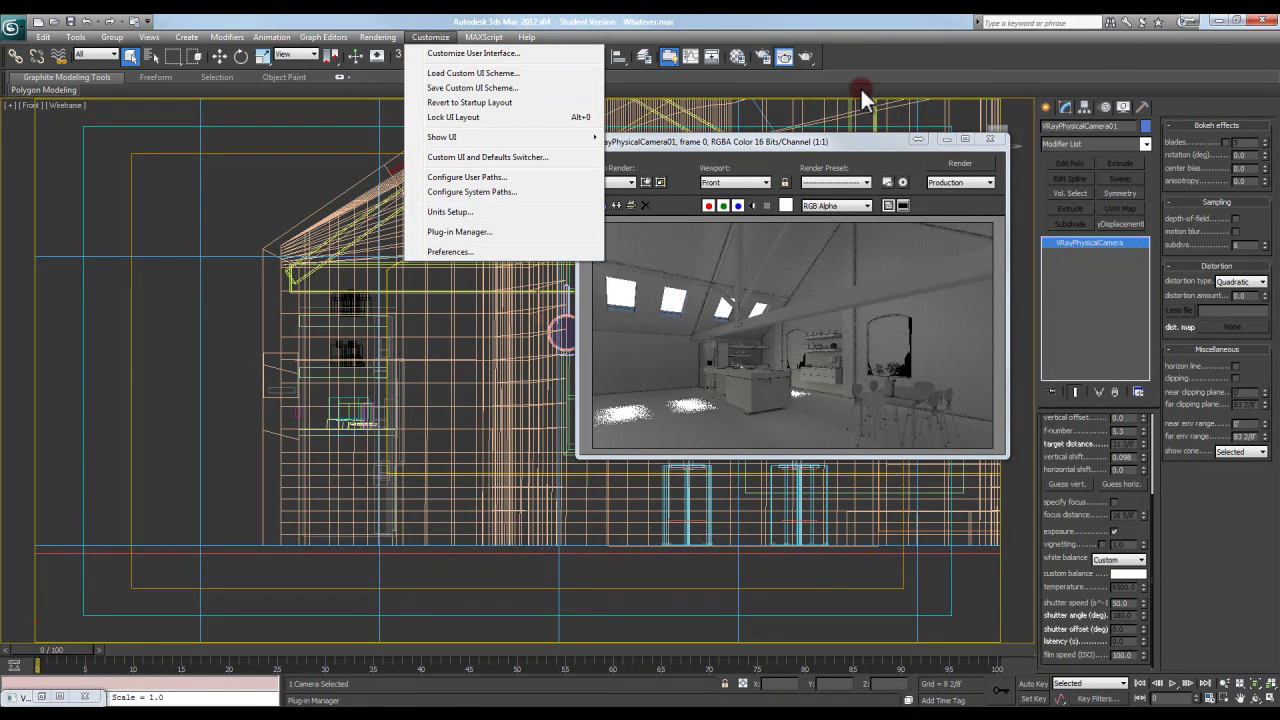
right_click(841, 50)
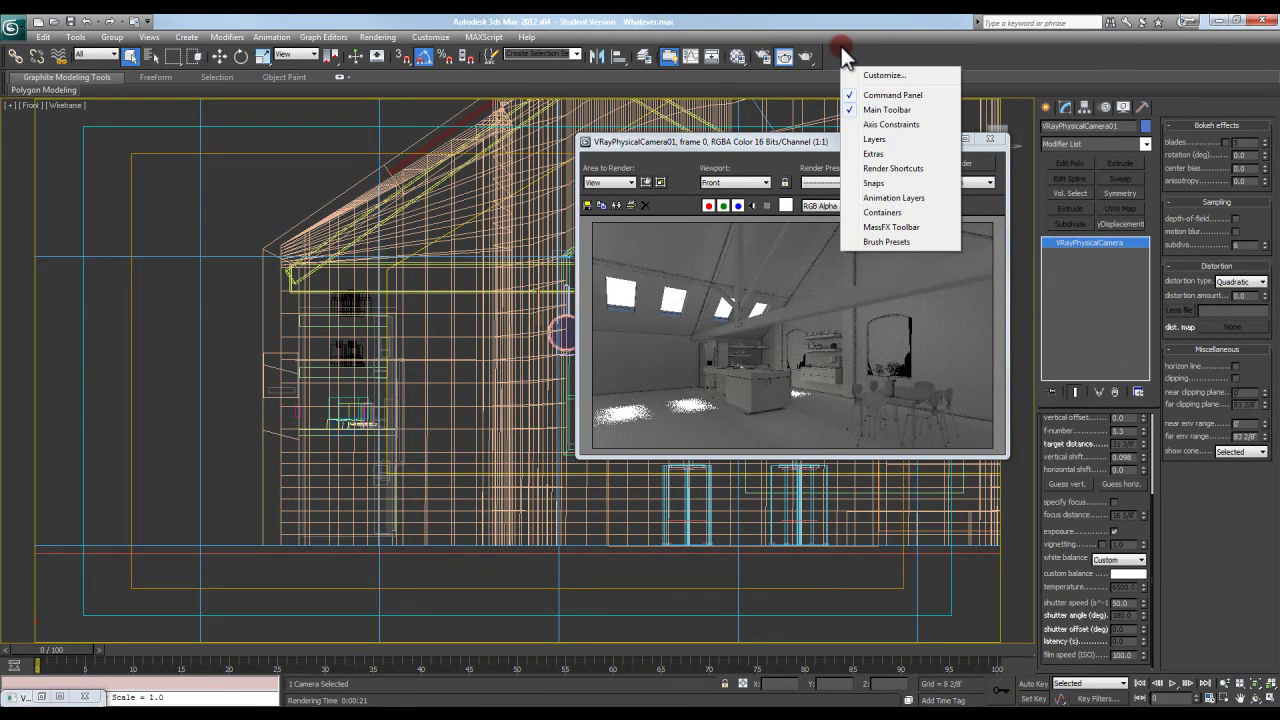
click(887, 183)
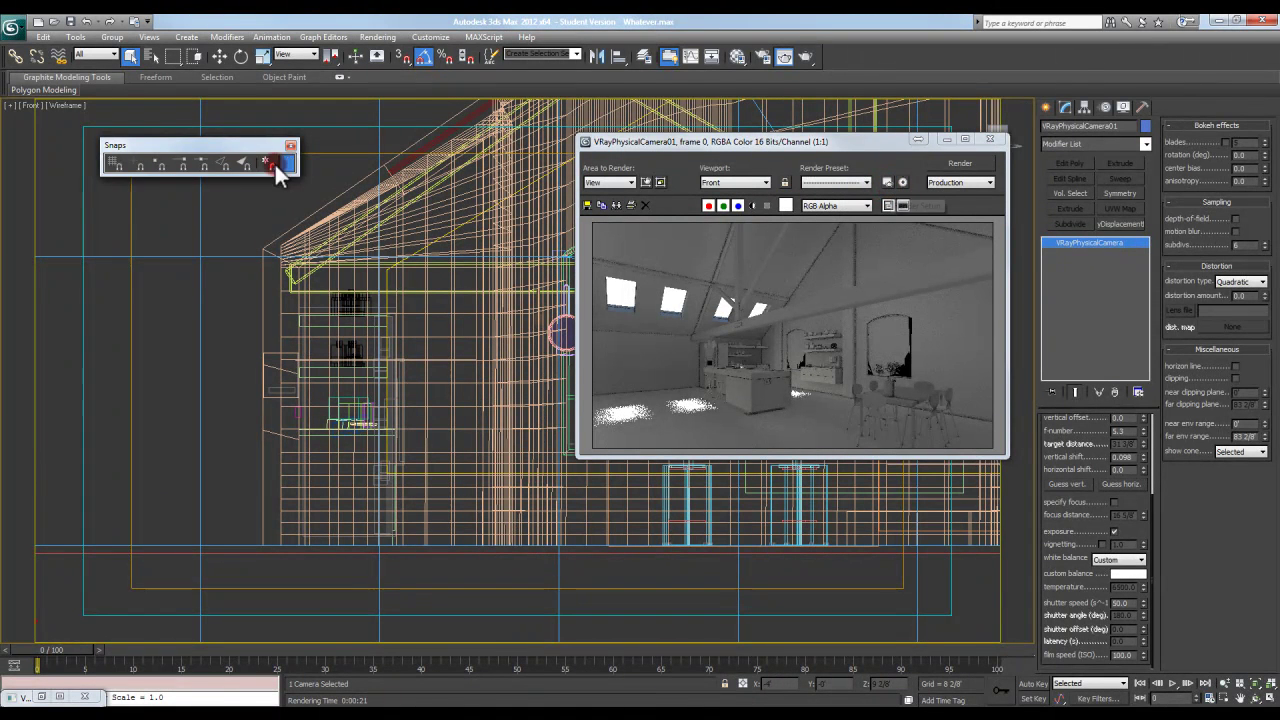
click(290, 145)
click(418, 38)
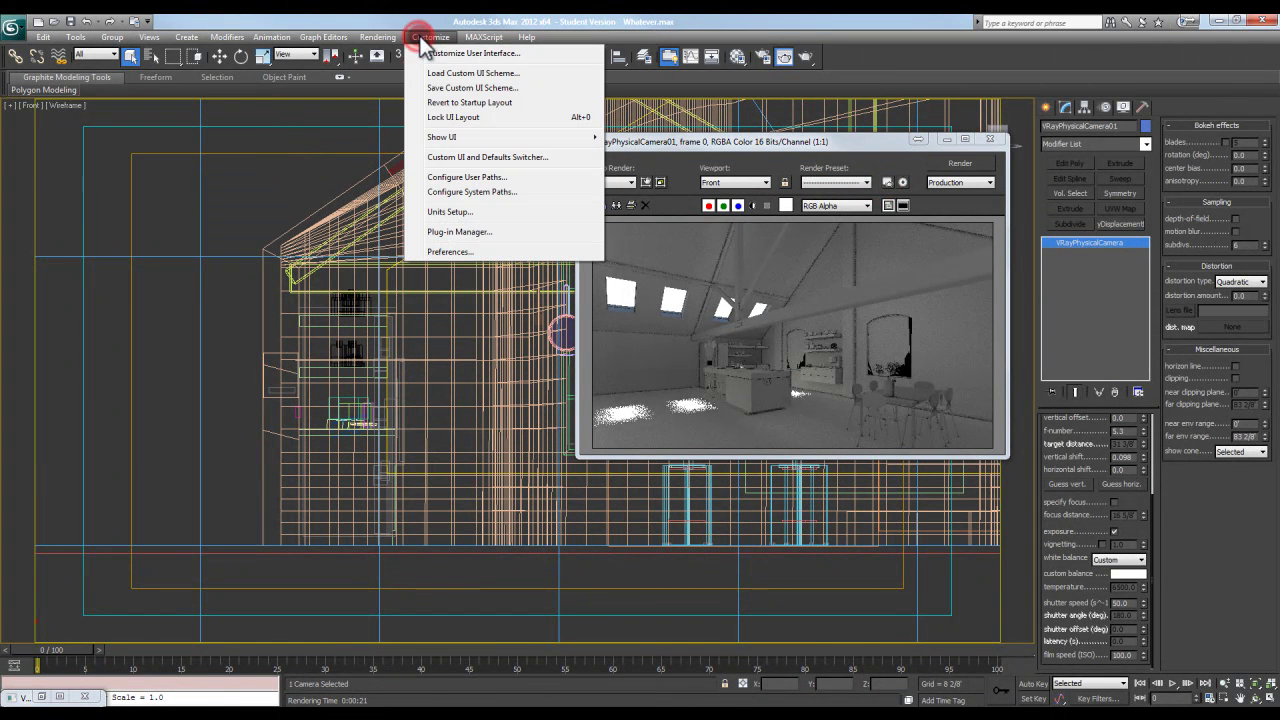
click(441, 55)
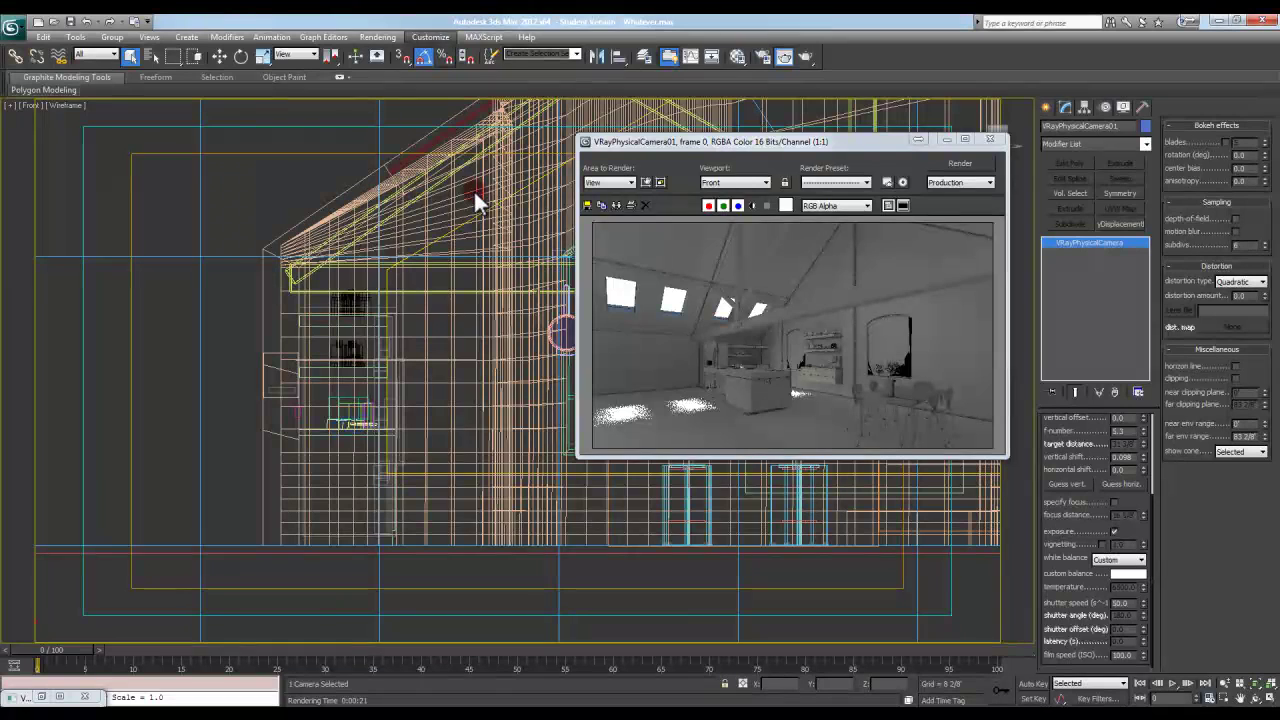
Step: On the Toolbars tab, add the Ortho Snapping Mode action to the main toolbar
click(541, 202)
click(543, 316)
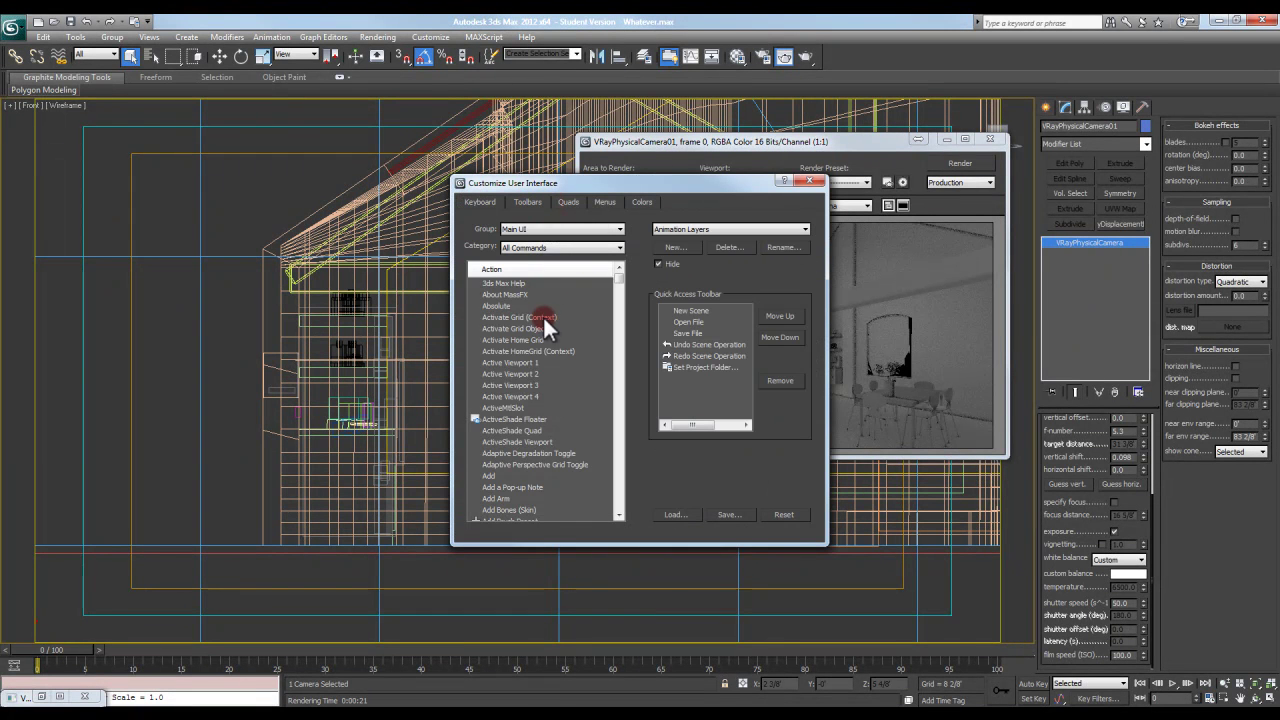
key(o)
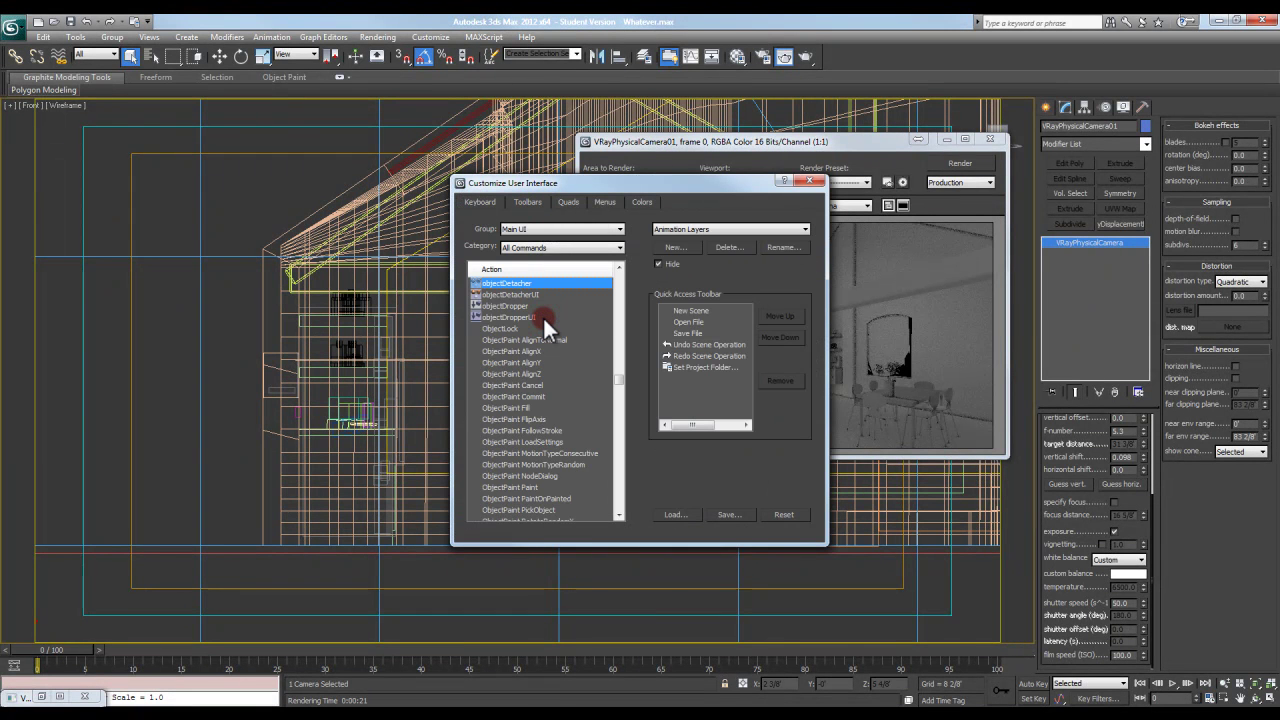
key(r)
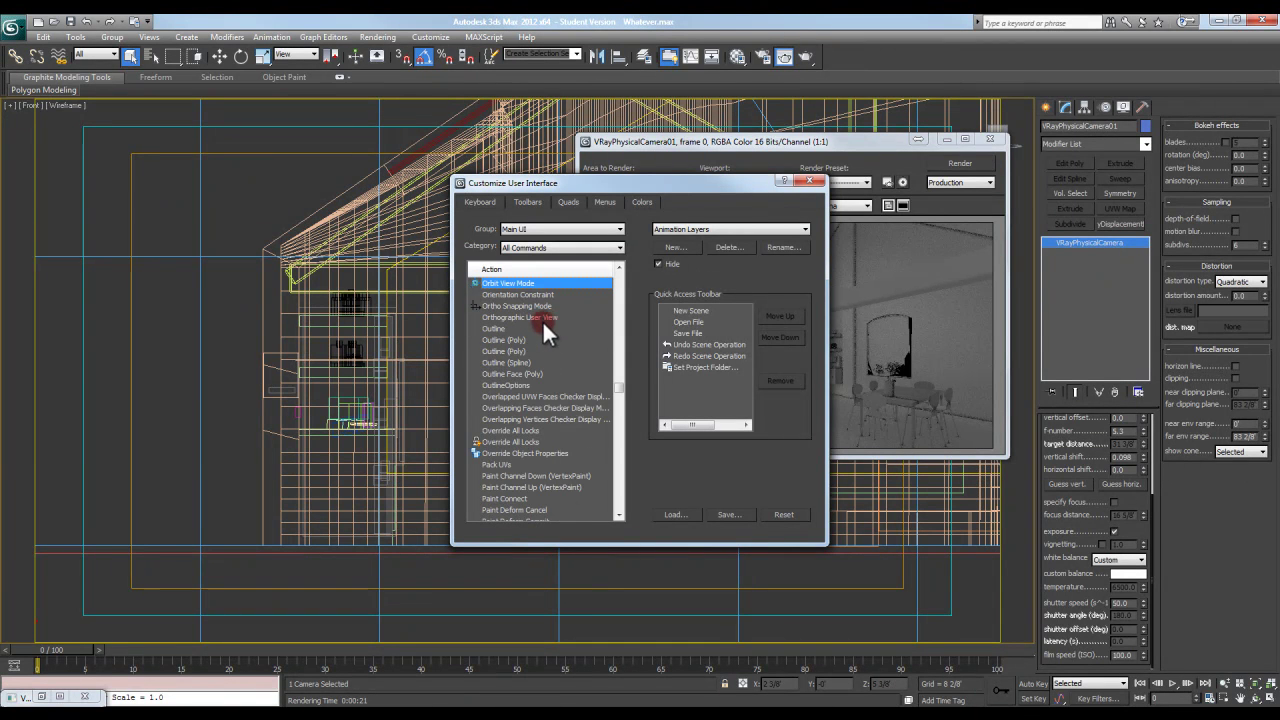
drag(508, 308, 437, 57)
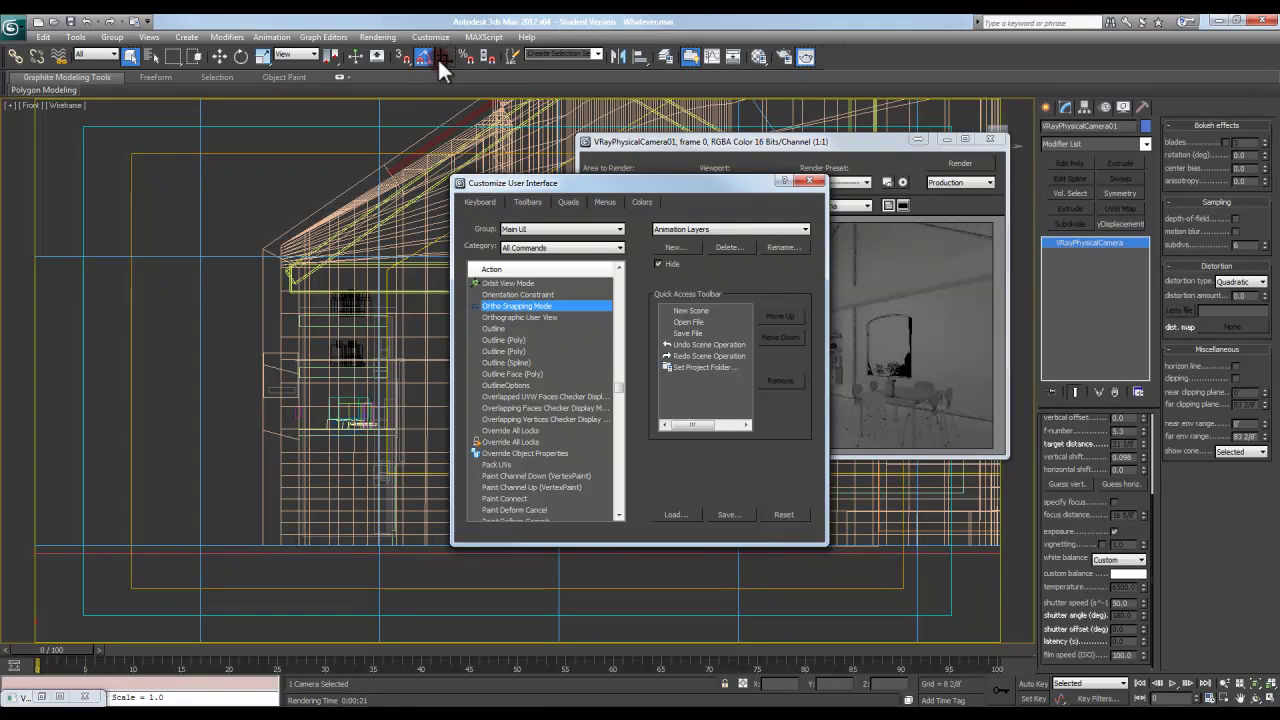
Step: Save the layout over MaxStartUI, dismiss the file access error, and close the dialog
click(728, 514)
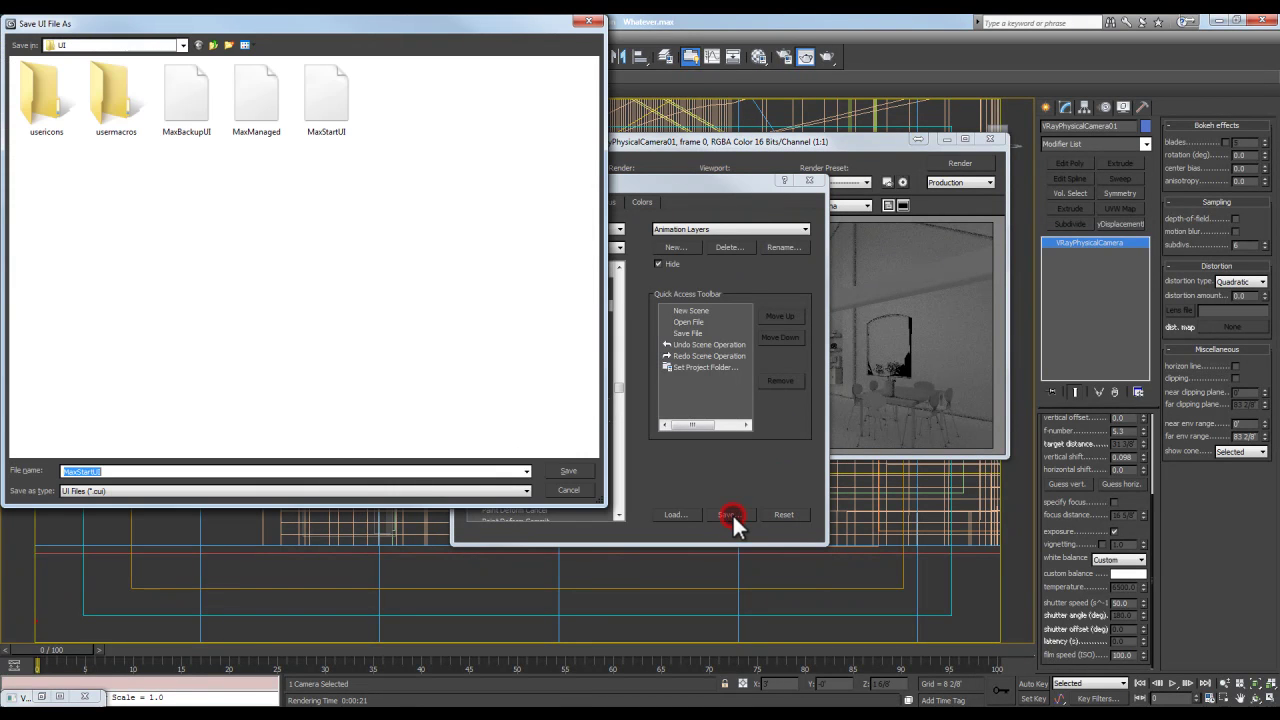
click(572, 471)
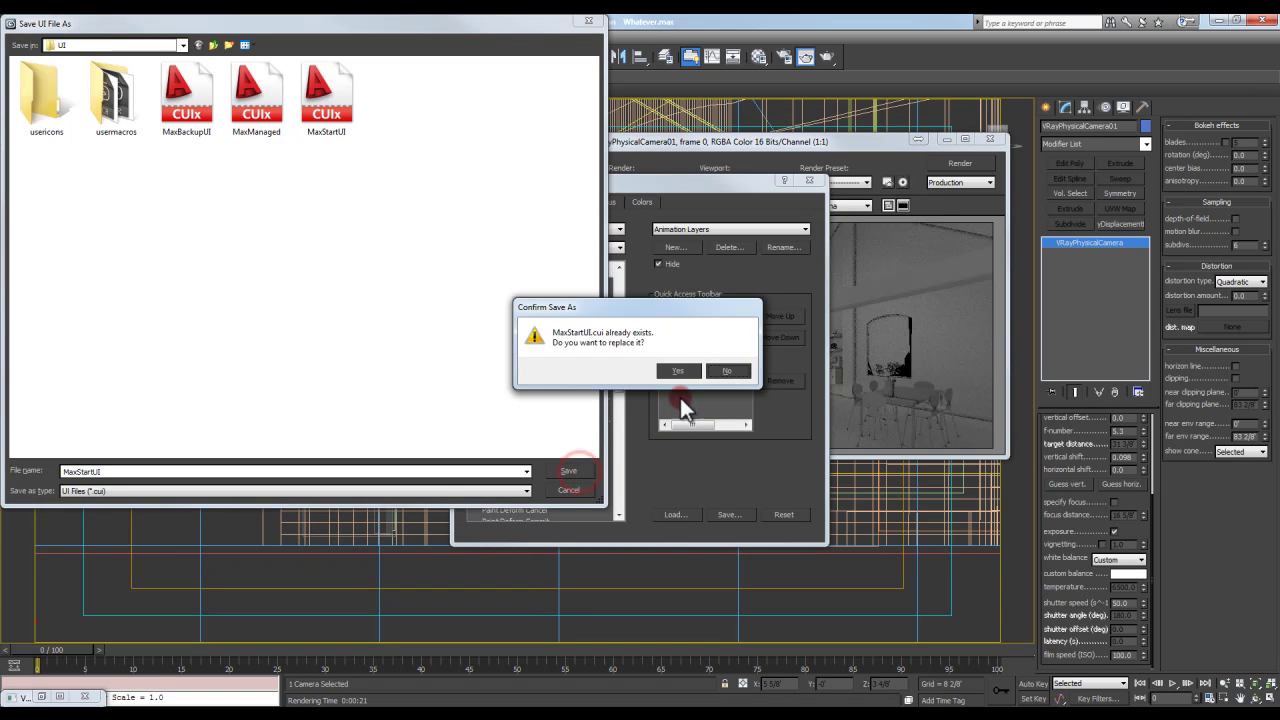
click(680, 367)
click(816, 182)
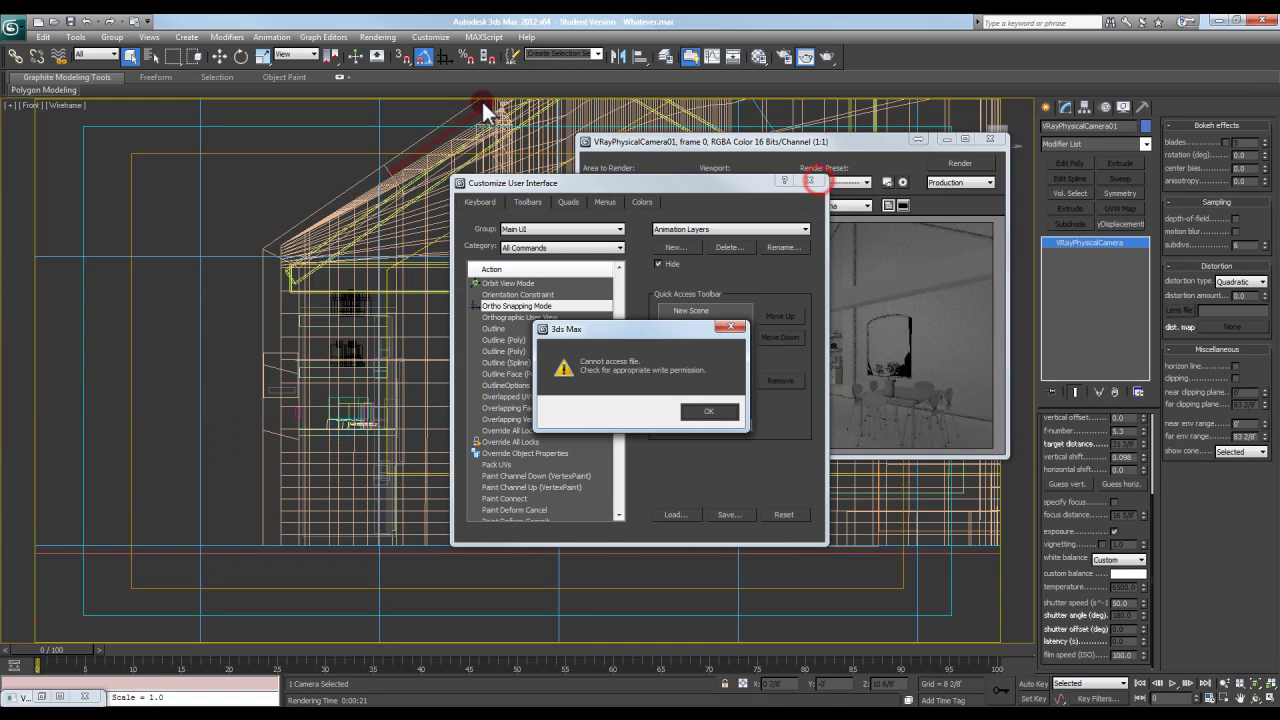
click(693, 414)
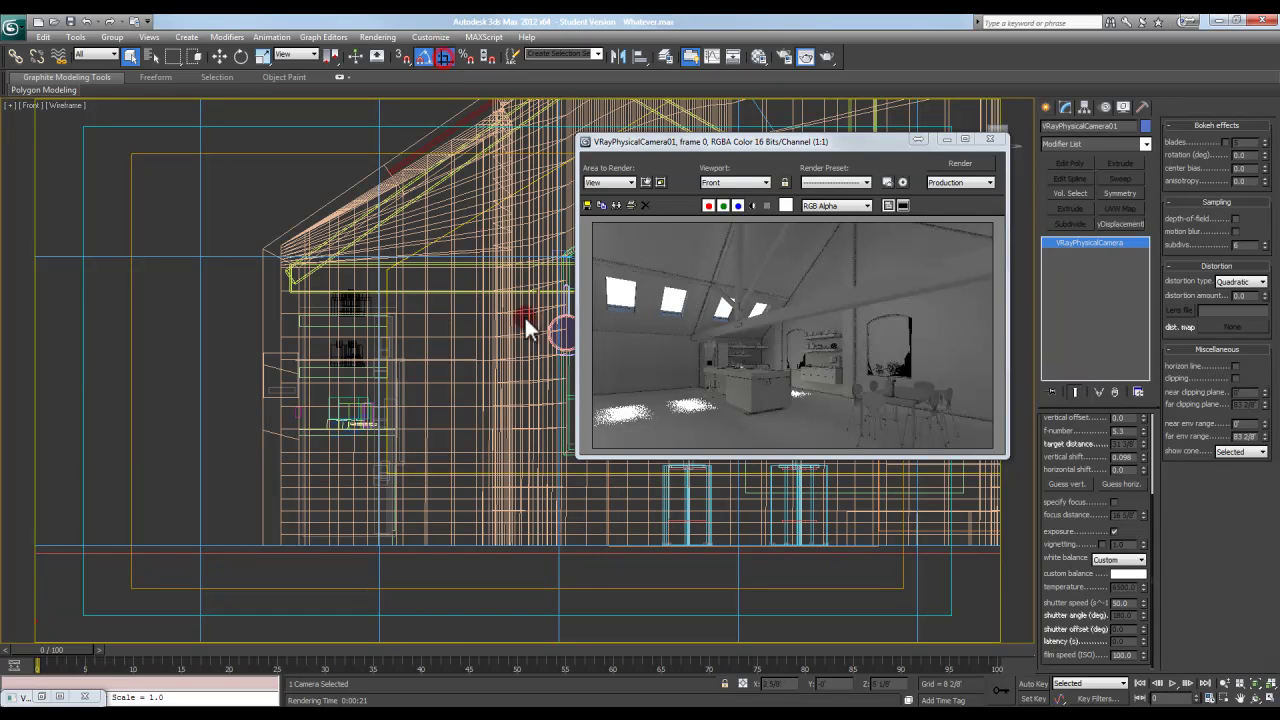
Step: Start creating a VRayIES light from the Create panel's VRay light family
click(1046, 106)
click(1082, 129)
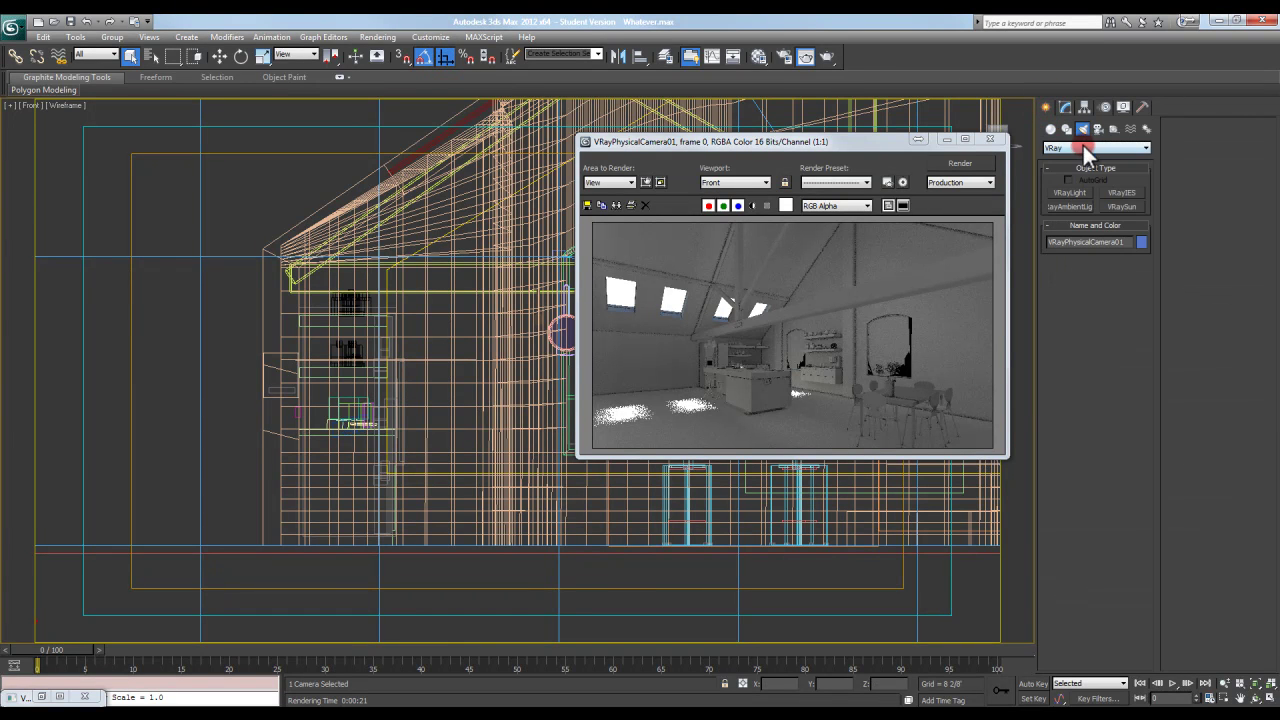
click(1082, 147)
click(1086, 161)
click(1085, 149)
click(1121, 192)
Step: Drag out IES lights near the wall in the Front view, producing an extra VRayIES002
drag(333, 272, 343, 526)
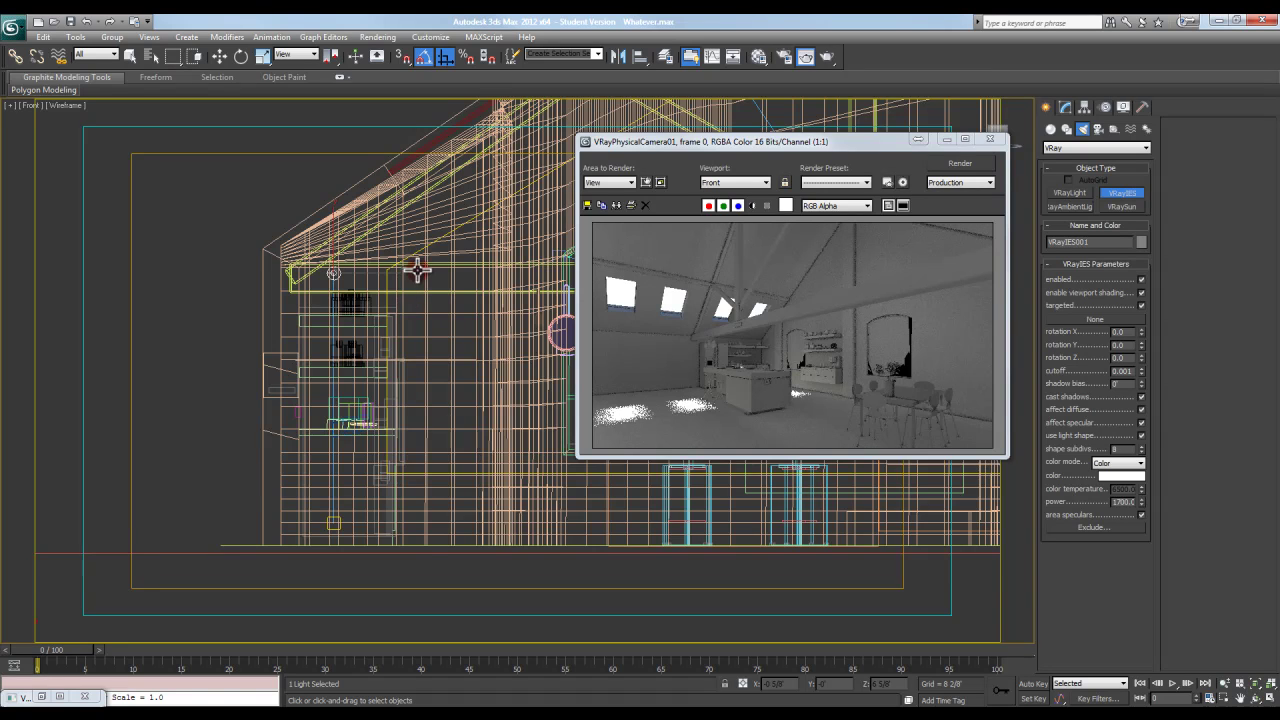
scroll(437, 286, up, 2)
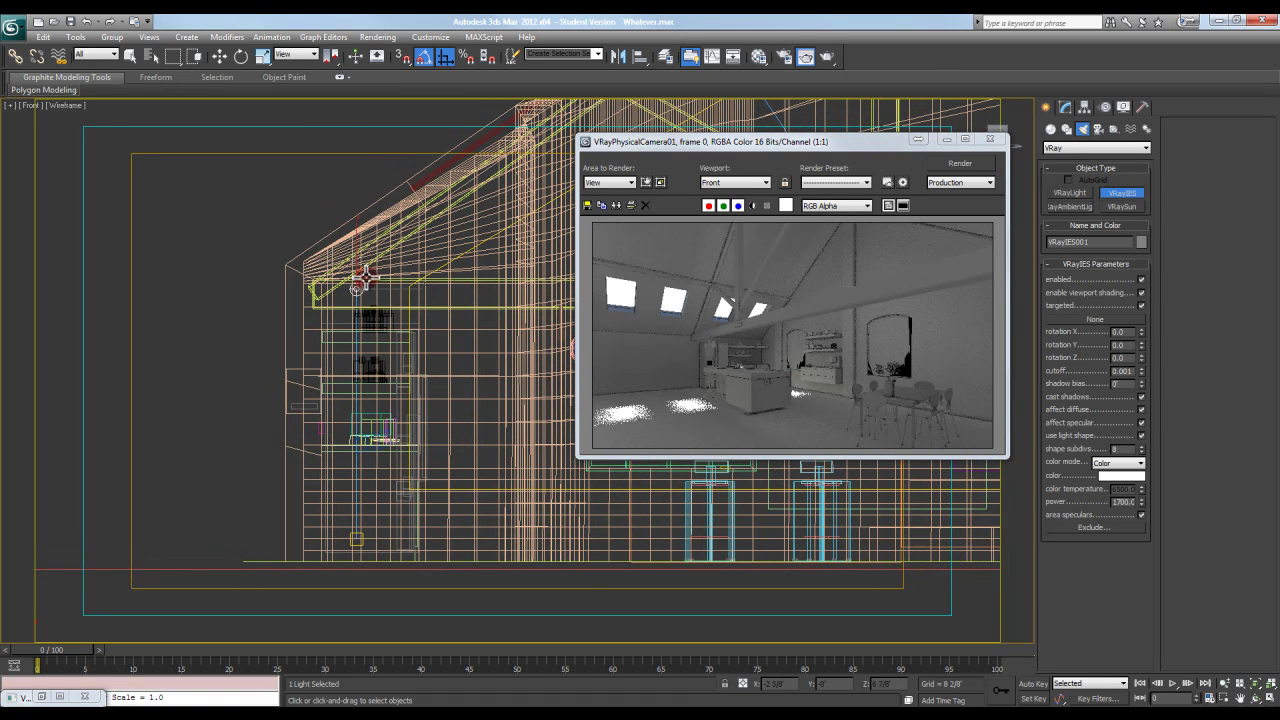
middle_drag(362, 280, 373, 294)
mouse_move(263, 245)
mouse_down()
mouse_move(263, 306)
mouse_move(345, 245)
mouse_move(252, 181)
mouse_move(183, 214)
mouse_move(230, 322)
mouse_move(298, 296)
mouse_move(299, 220)
mouse_move(266, 189)
mouse_move(194, 291)
mouse_move(338, 272)
mouse_move(286, 204)
mouse_up()
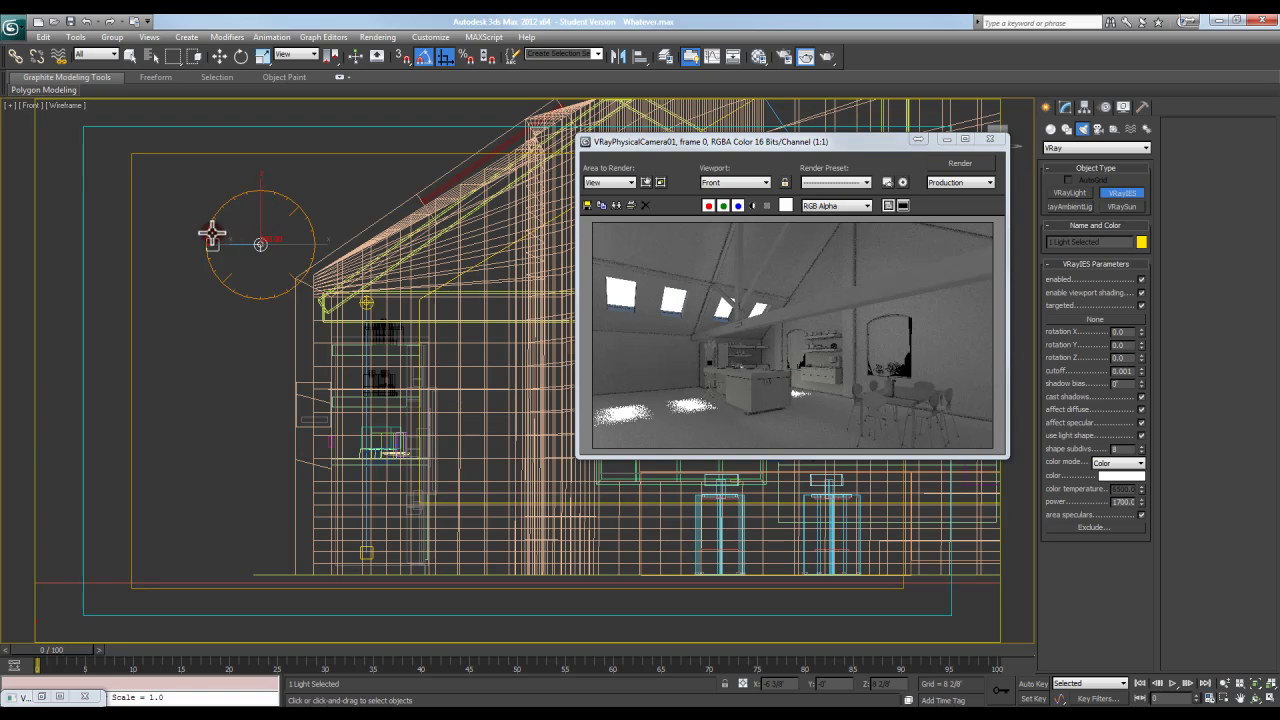
drag(212, 233, 291, 286)
middle_drag(291, 286, 300, 304)
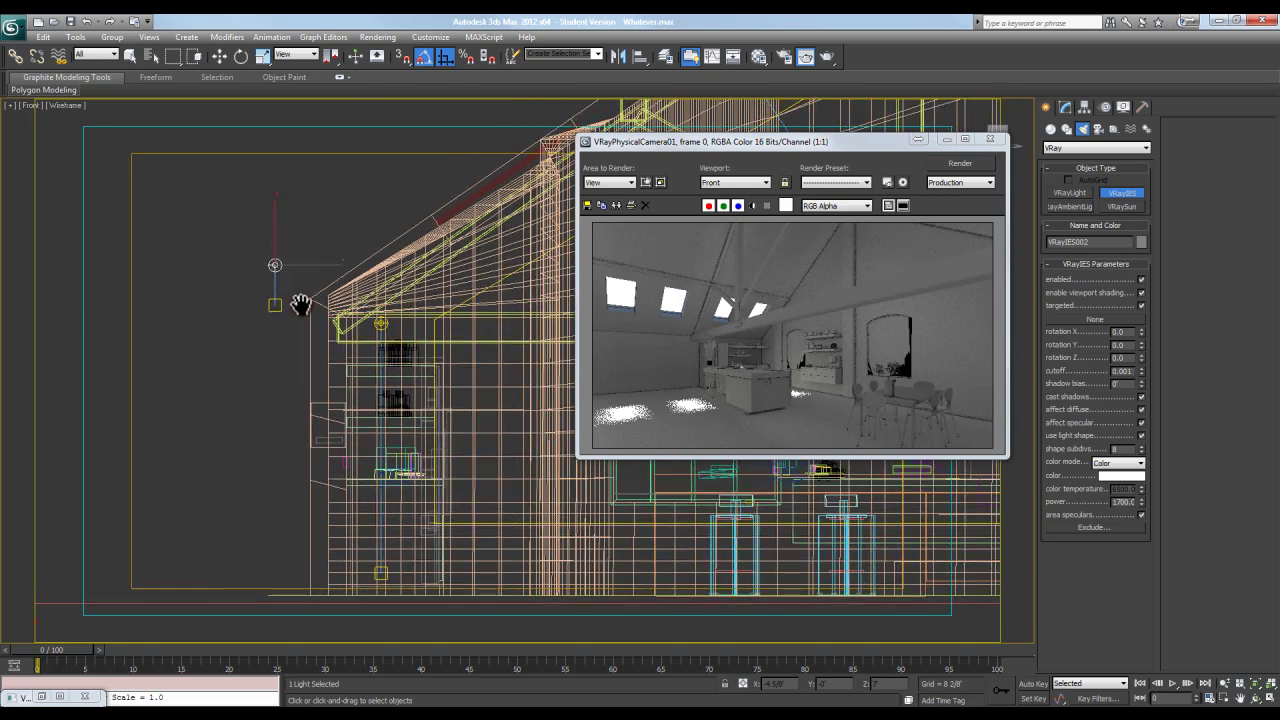
Step: Delete the newly created VRayIES002 light and reframe the Front view
key(Delete)
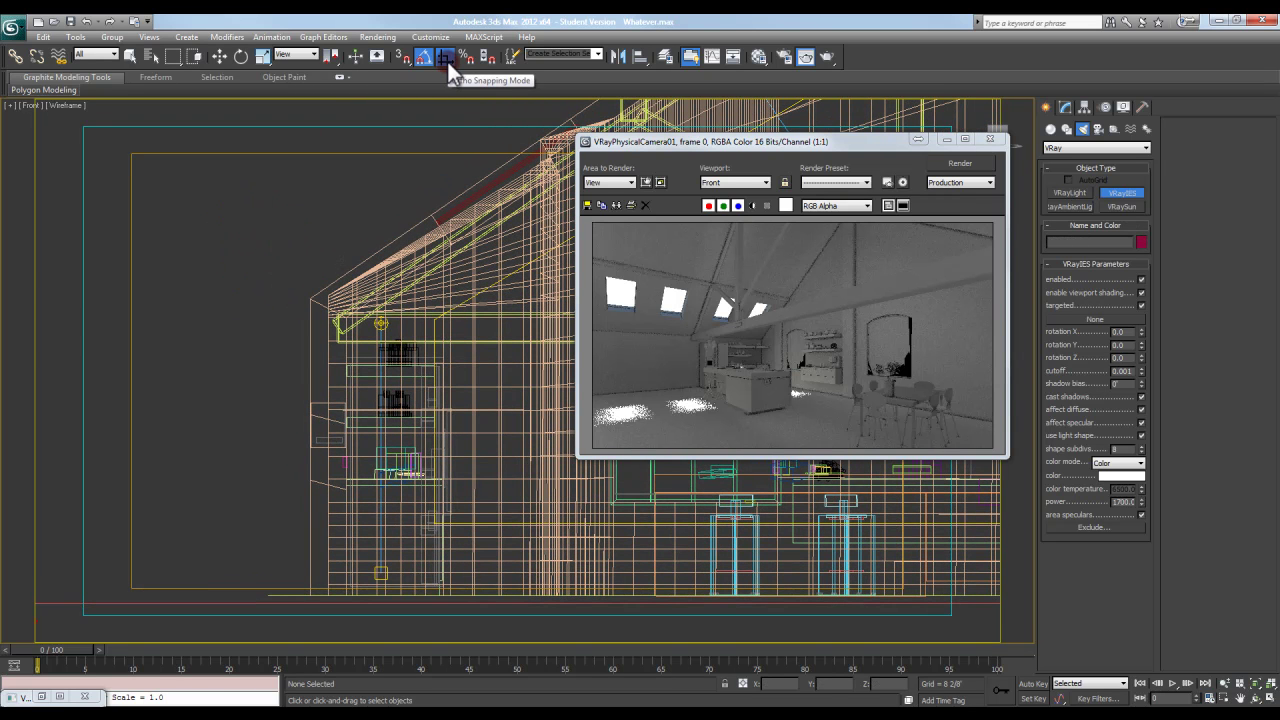
middle_drag(394, 304, 392, 285)
scroll(391, 285, up, 3)
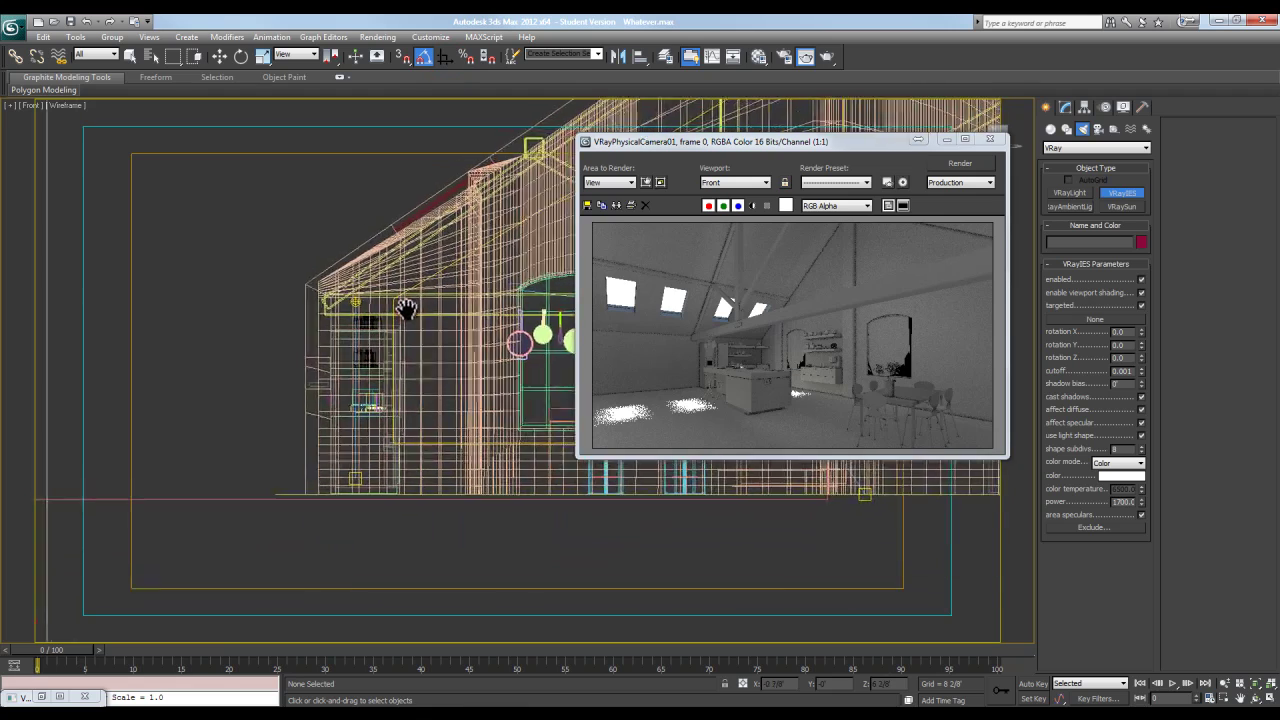
scroll(403, 309, down, 2)
scroll(366, 300, down, 3)
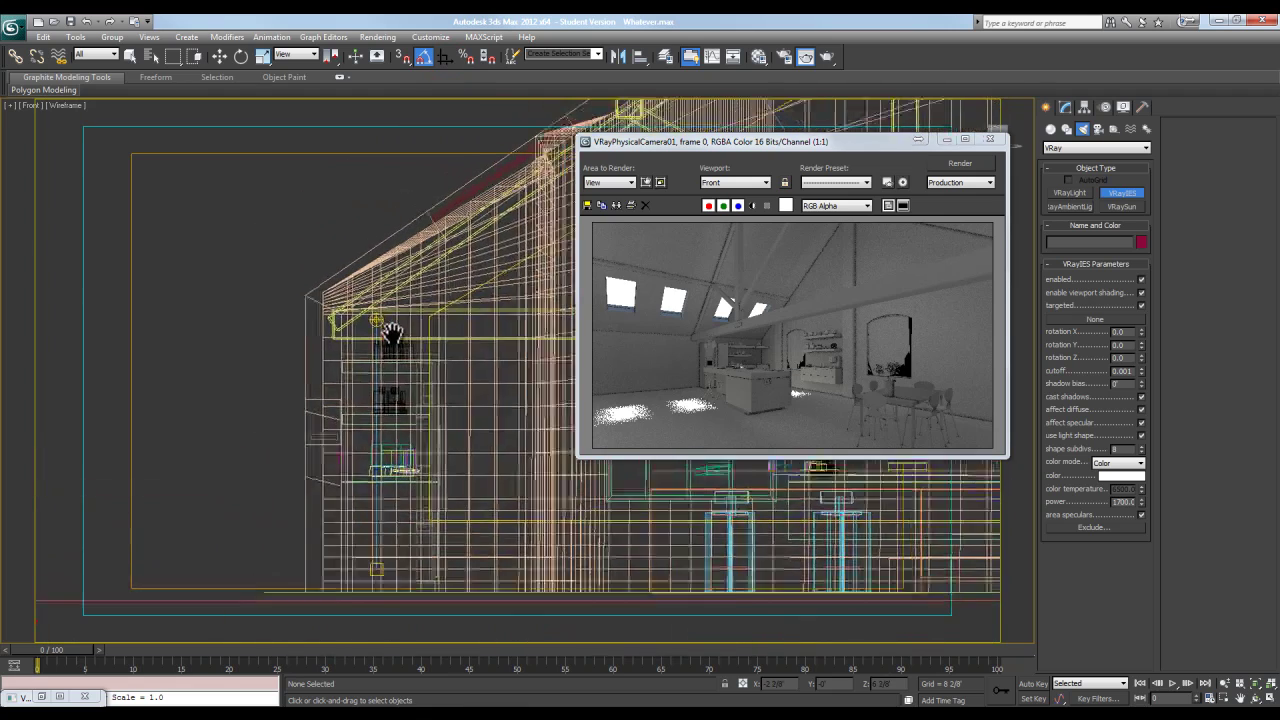
Step: Select VRayIES001 and move it in the Top view in front of the kitchen wall
right_click(380, 330)
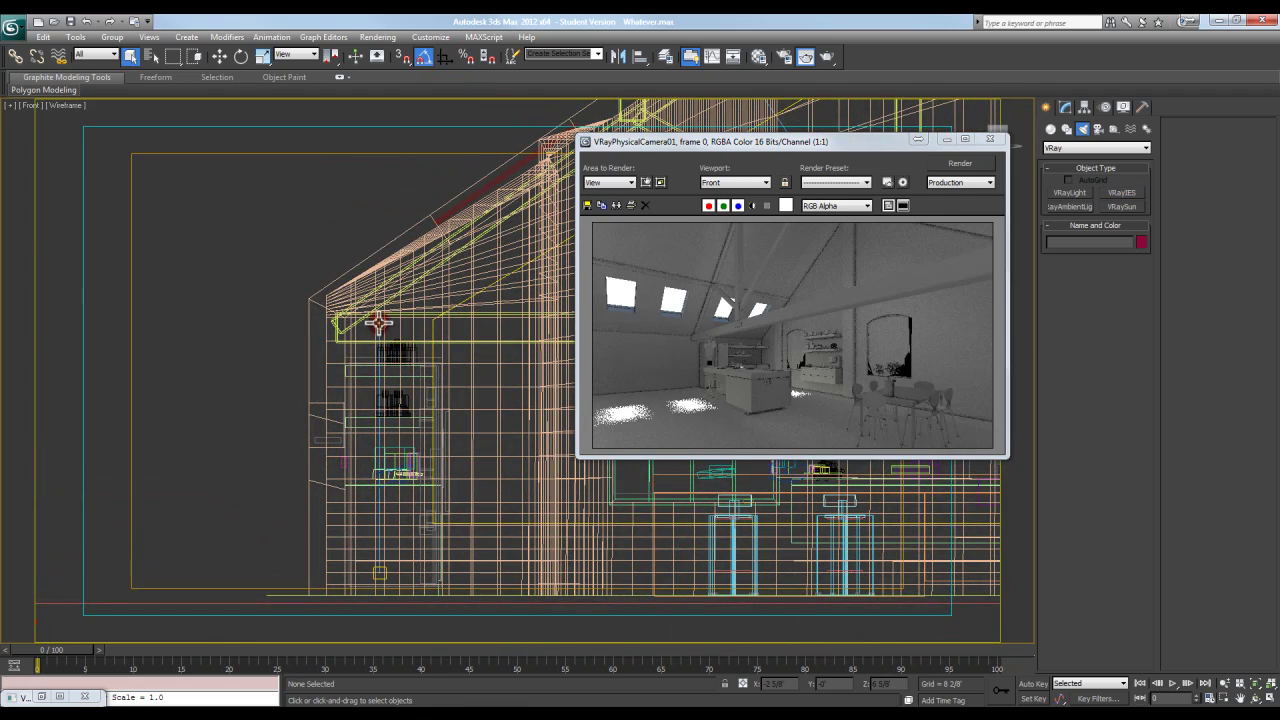
click(379, 321)
middle_drag(415, 340, 418, 330)
key(t)
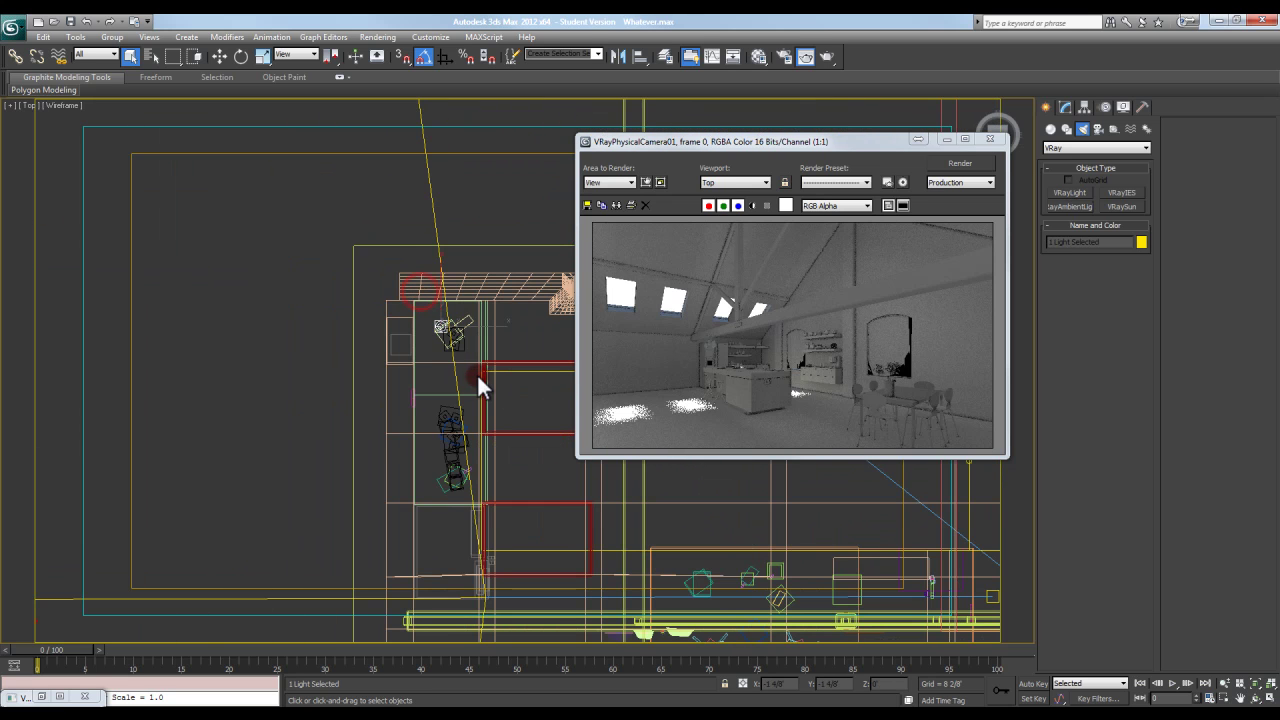
scroll(440, 290, down, 5)
key(w)
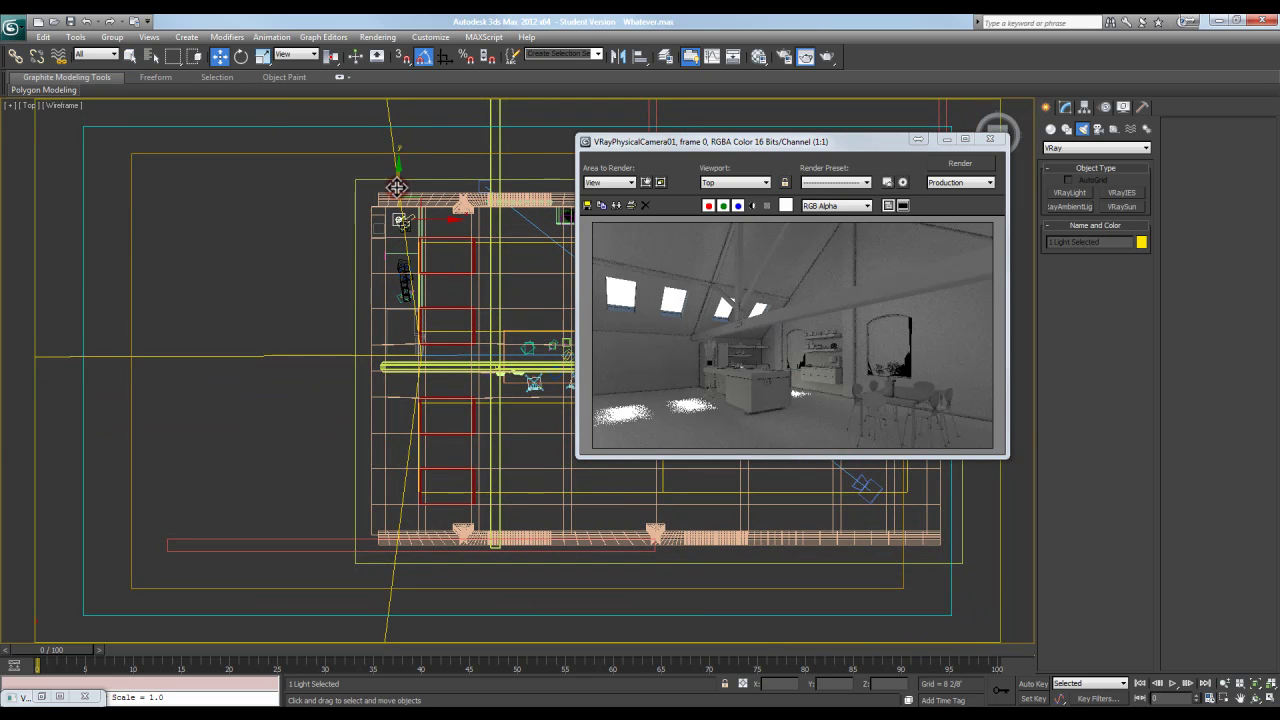
drag(409, 218, 411, 343)
scroll(410, 362, up, 4)
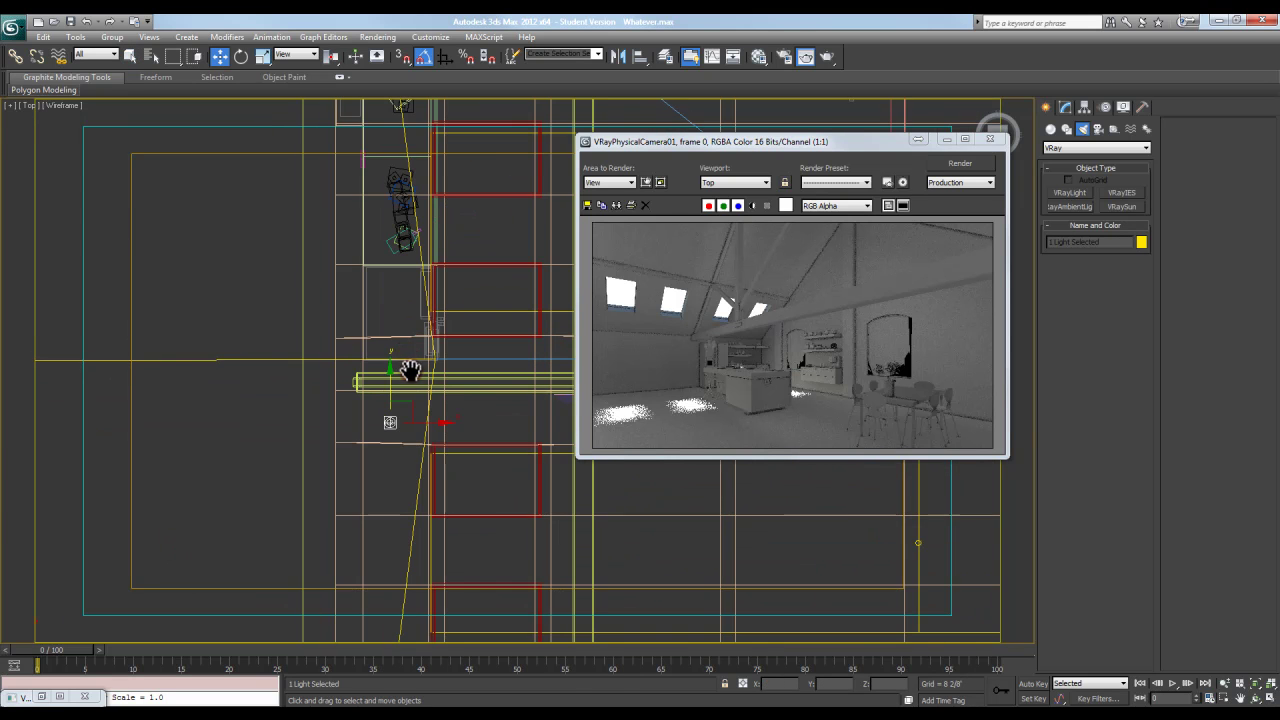
middle_drag(409, 366, 396, 330)
Step: Check the light's new position in a shaded Perspective view orbited past the fridge
alt+middle_drag(439, 367, 430, 303)
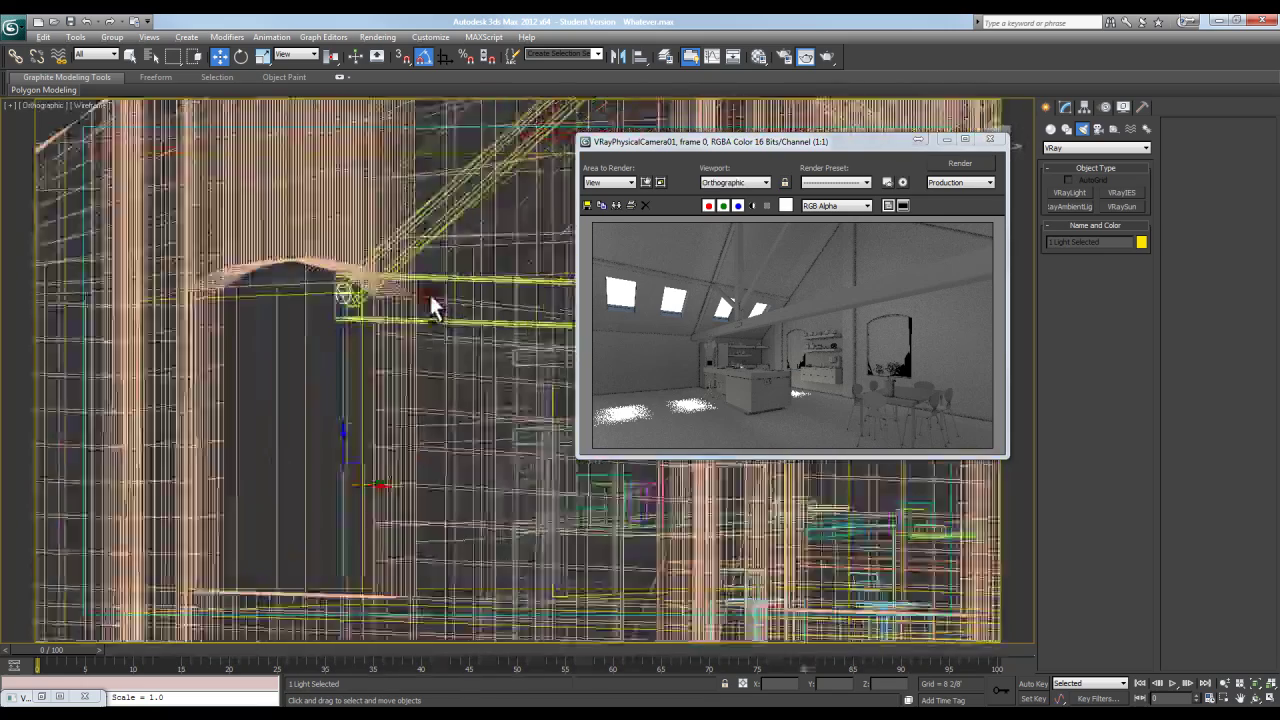
key(p)
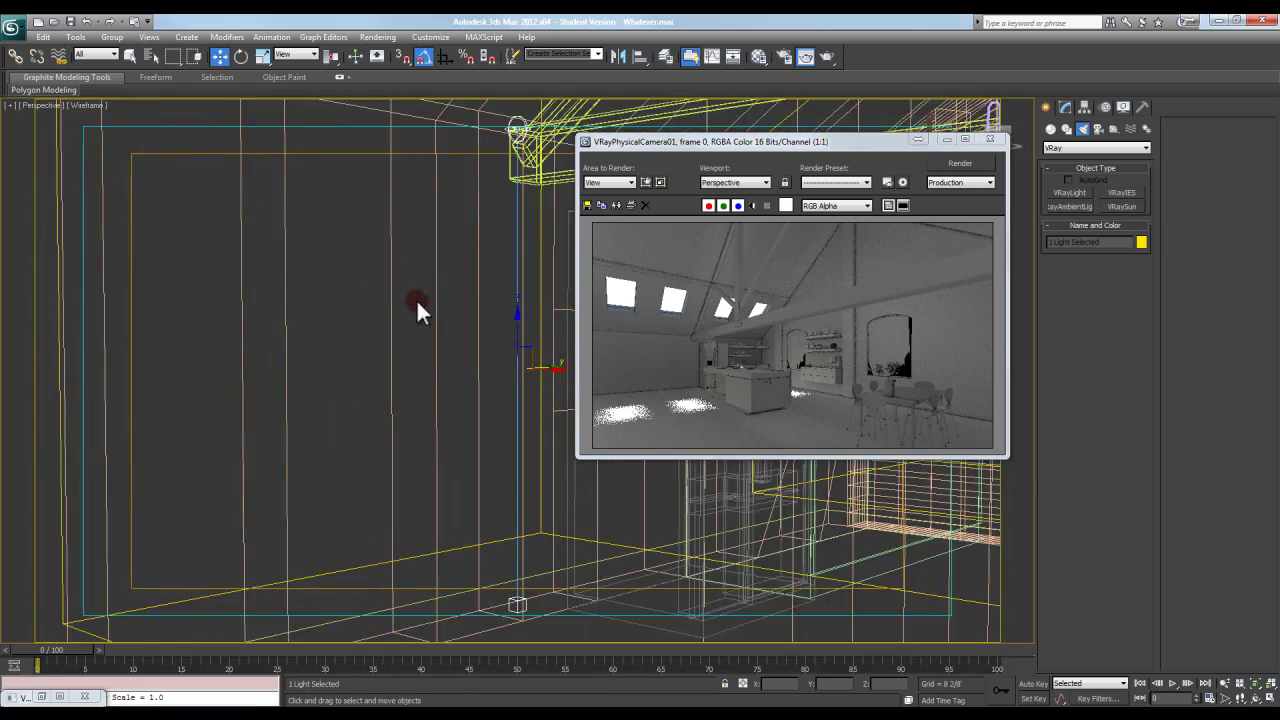
key(F3)
mouse_move(331, 298)
alt+middle_down()
mouse_move(306, 290)
mouse_move(366, 280)
mouse_move(397, 302)
mouse_move(337, 297)
alt+middle_up()
click(722, 246)
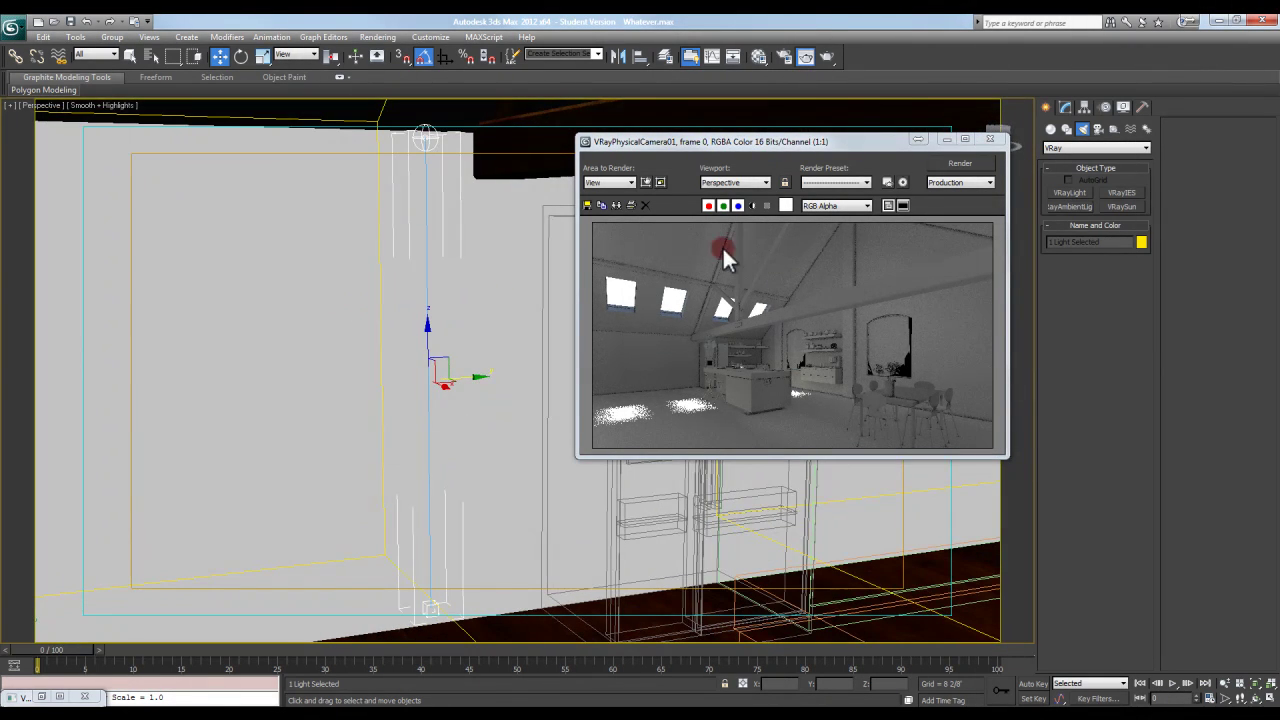
drag(863, 139, 1076, 262)
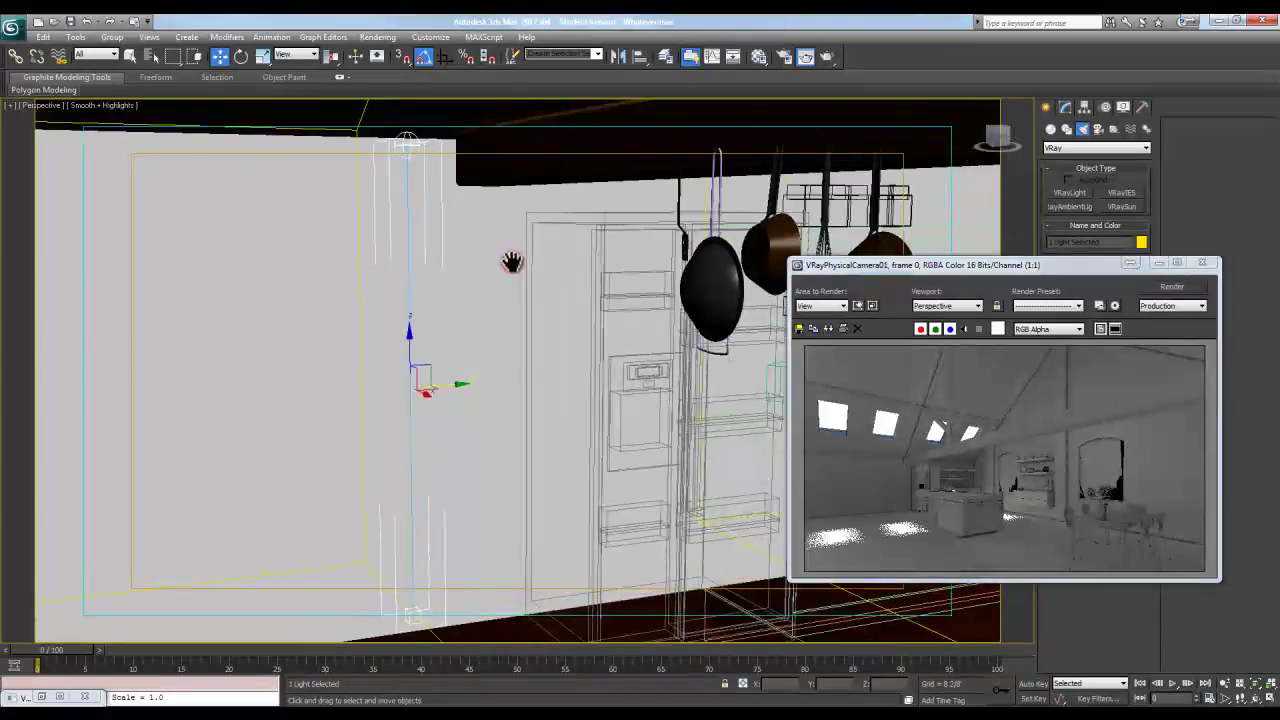
alt+middle_drag(514, 260, 389, 149)
alt+middle_drag(497, 306, 480, 300)
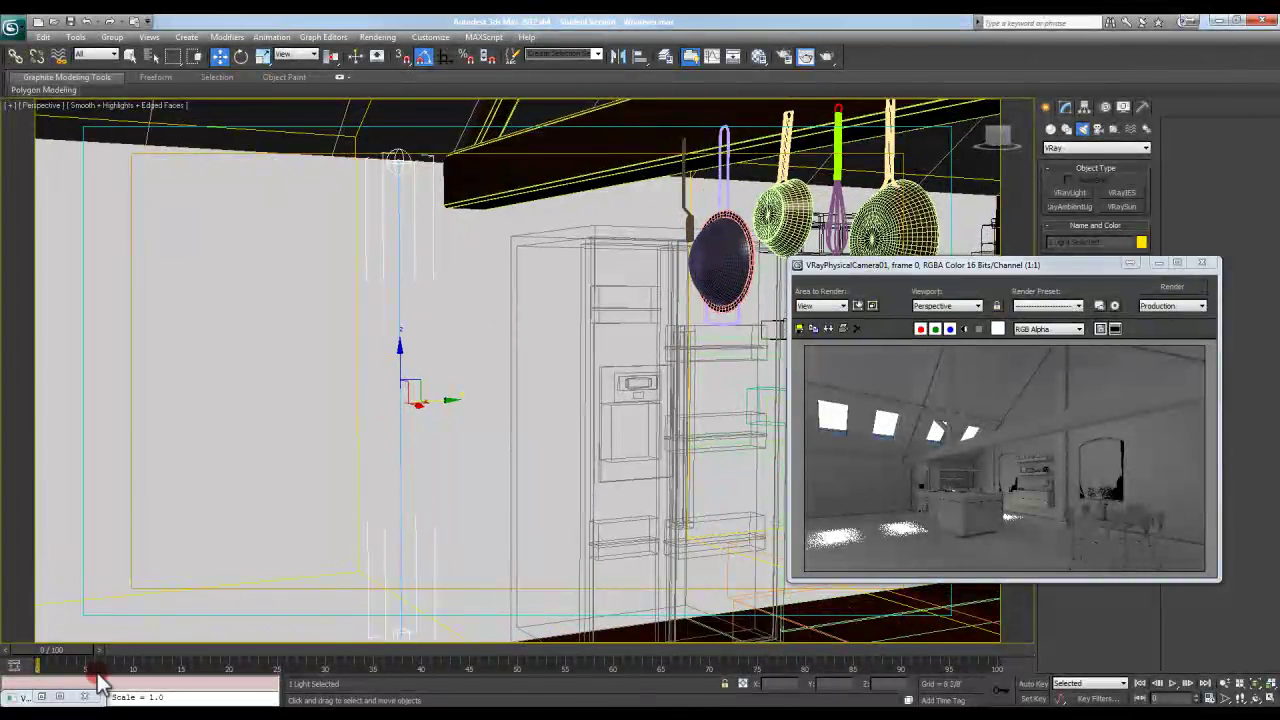
Step: Launch IES Viewer from the Windows Start menu by searching 'ies'
key(super)
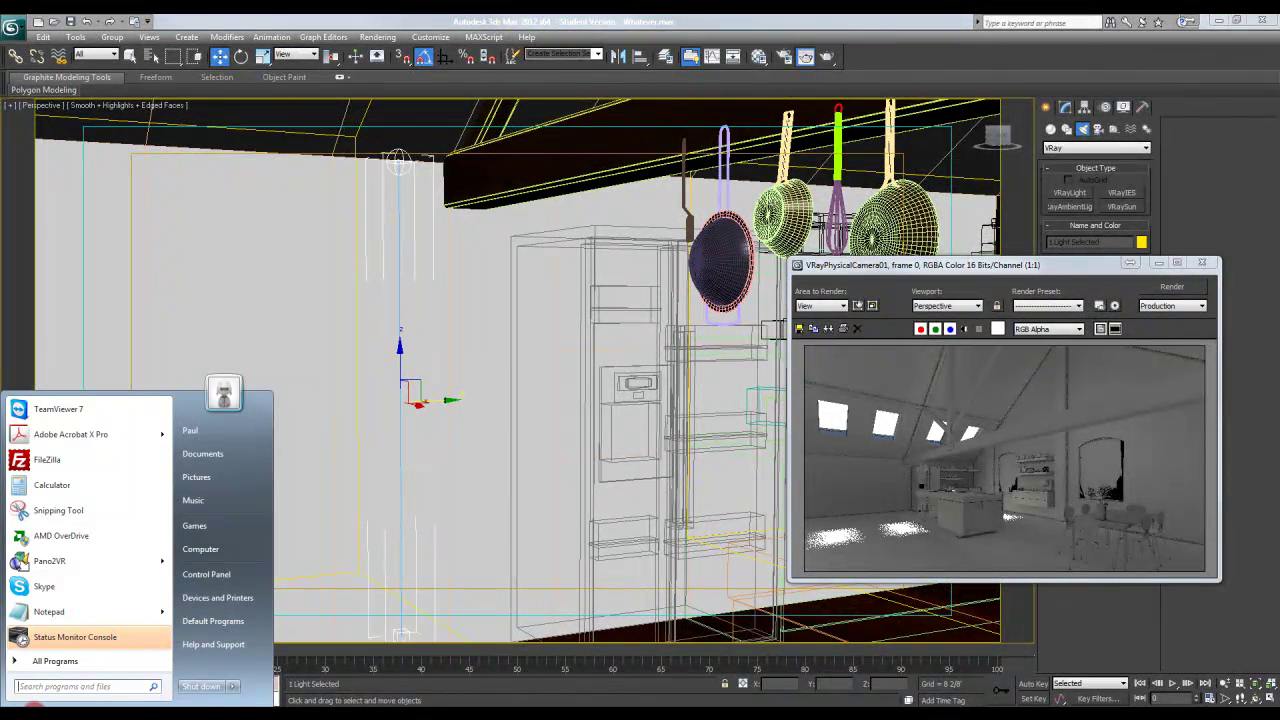
text(ies)
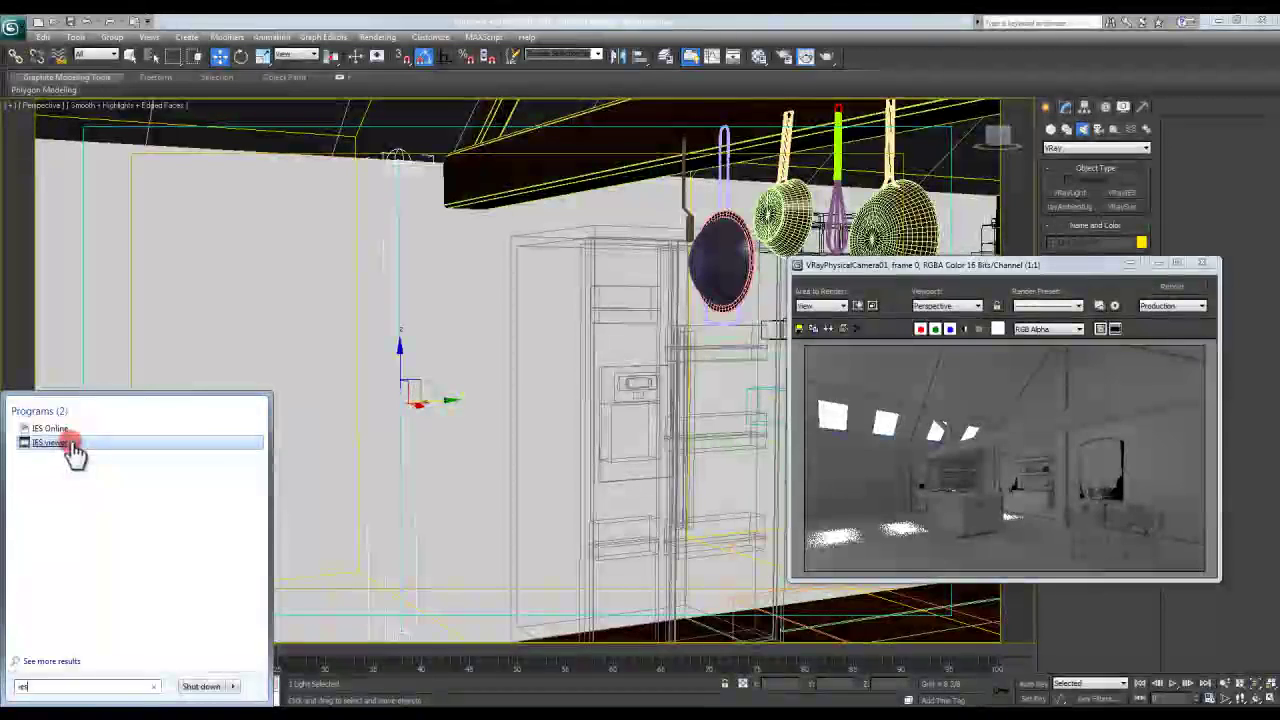
click(58, 443)
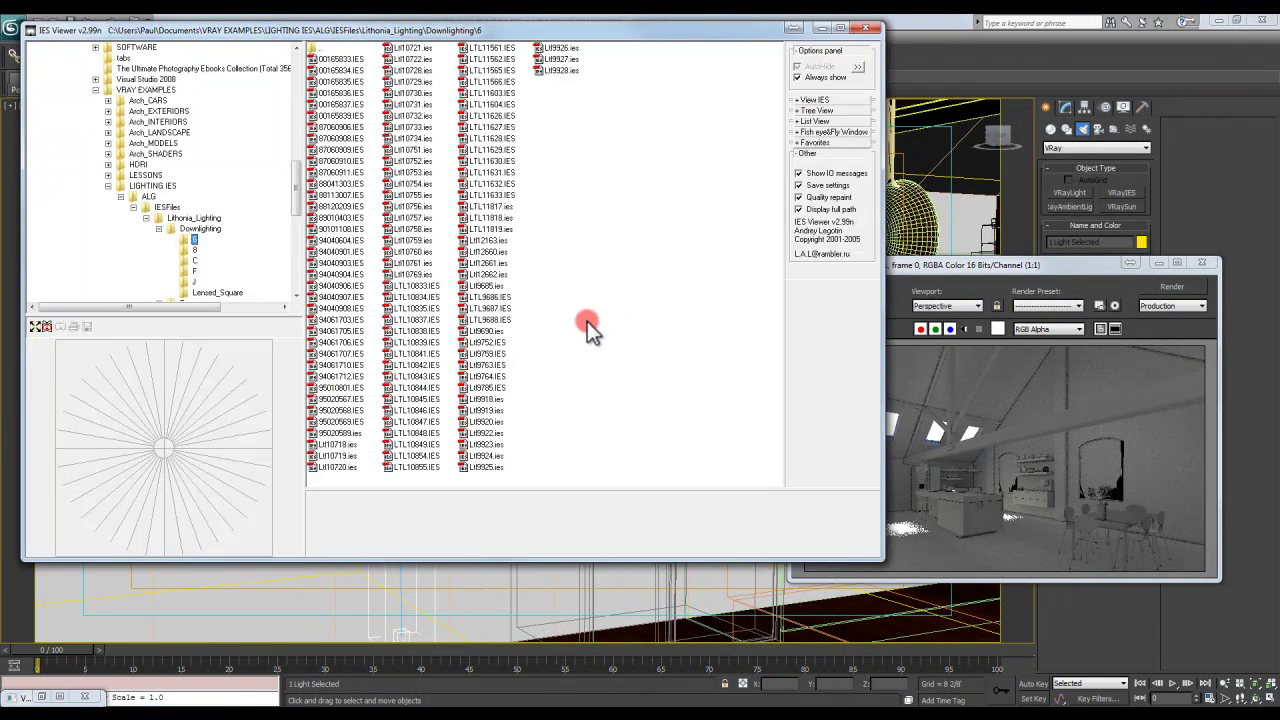
mouse_move(362, 28)
mouse_down()
mouse_move(351, 29)
mouse_move(377, 22)
mouse_move(377, 47)
mouse_move(371, 34)
mouse_up()
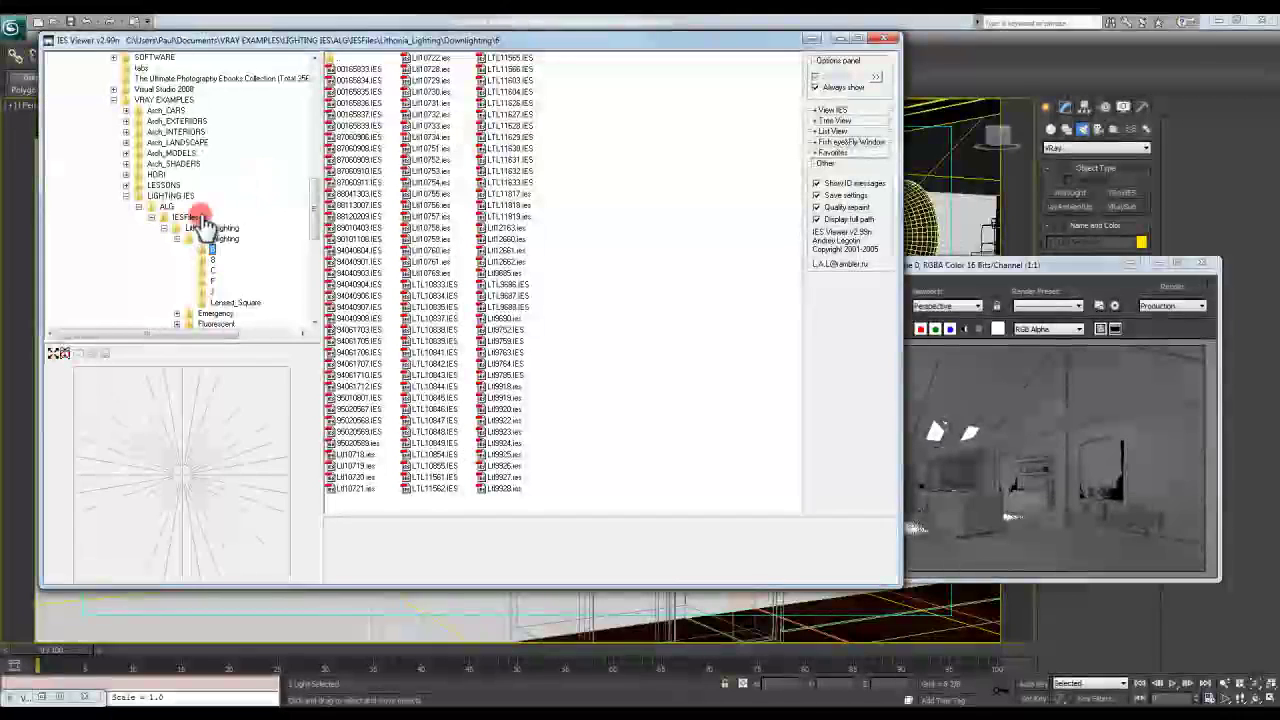
Step: Browse to Lithonia_Lighting > Downlighting and load the 00165833.IES profile
click(204, 228)
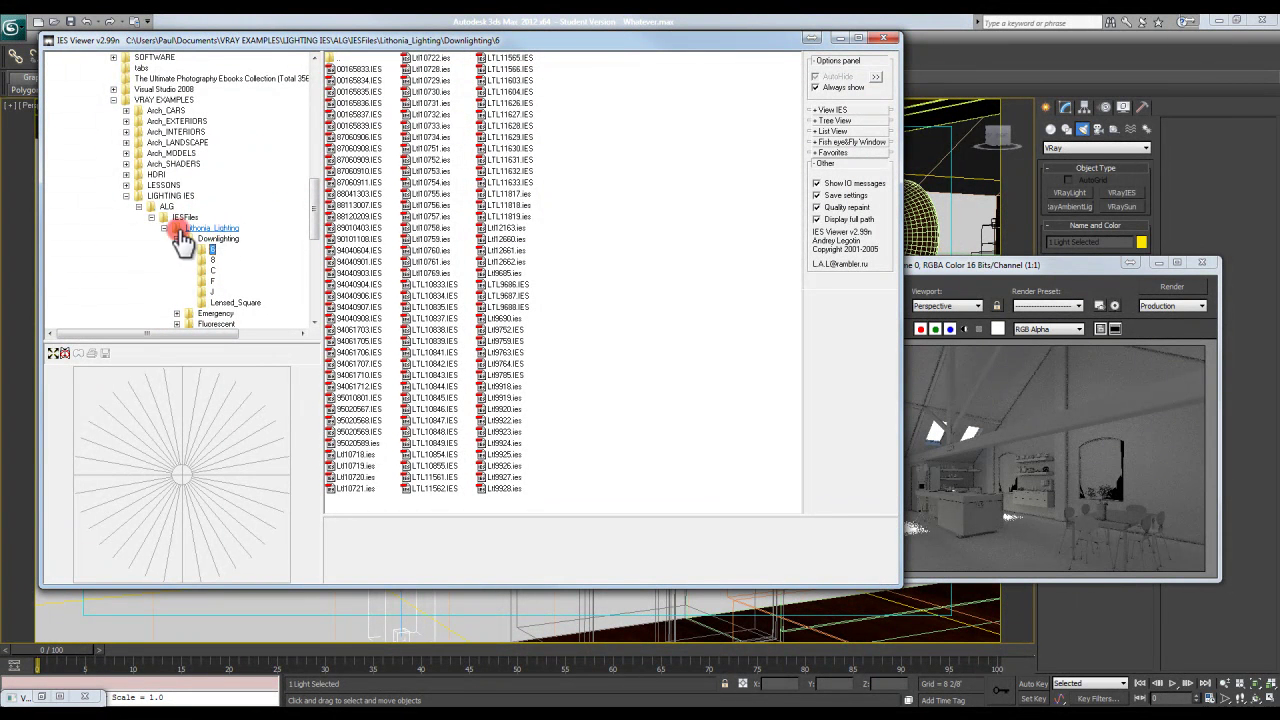
click(220, 239)
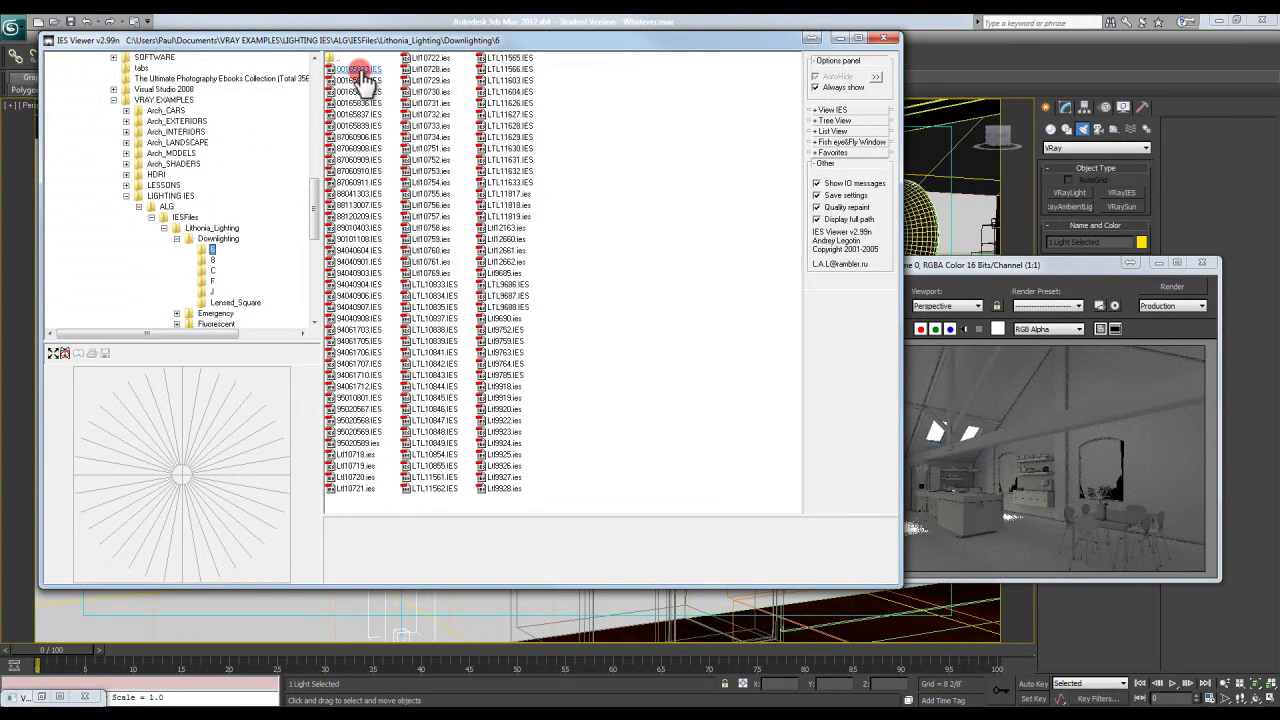
click(358, 68)
click(208, 242)
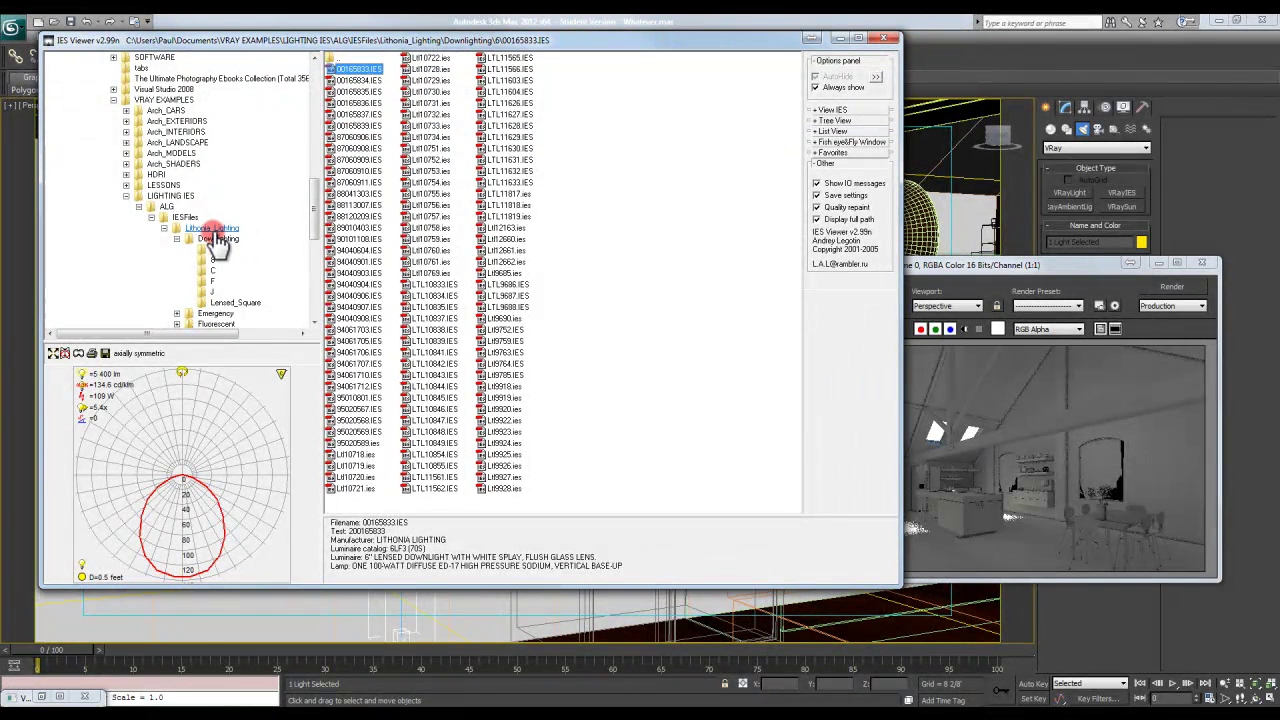
click(211, 242)
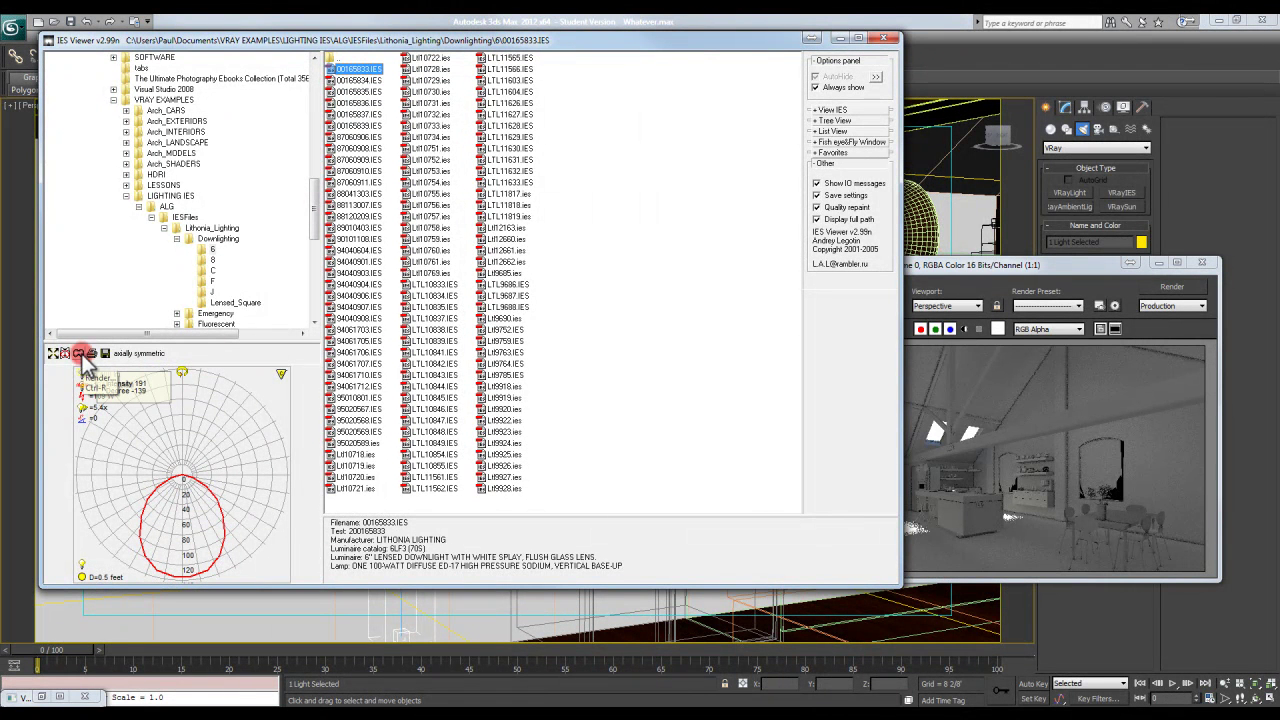
Step: Preview the rendered beam while stepping through profiles to settle on 89010403.IES
click(78, 354)
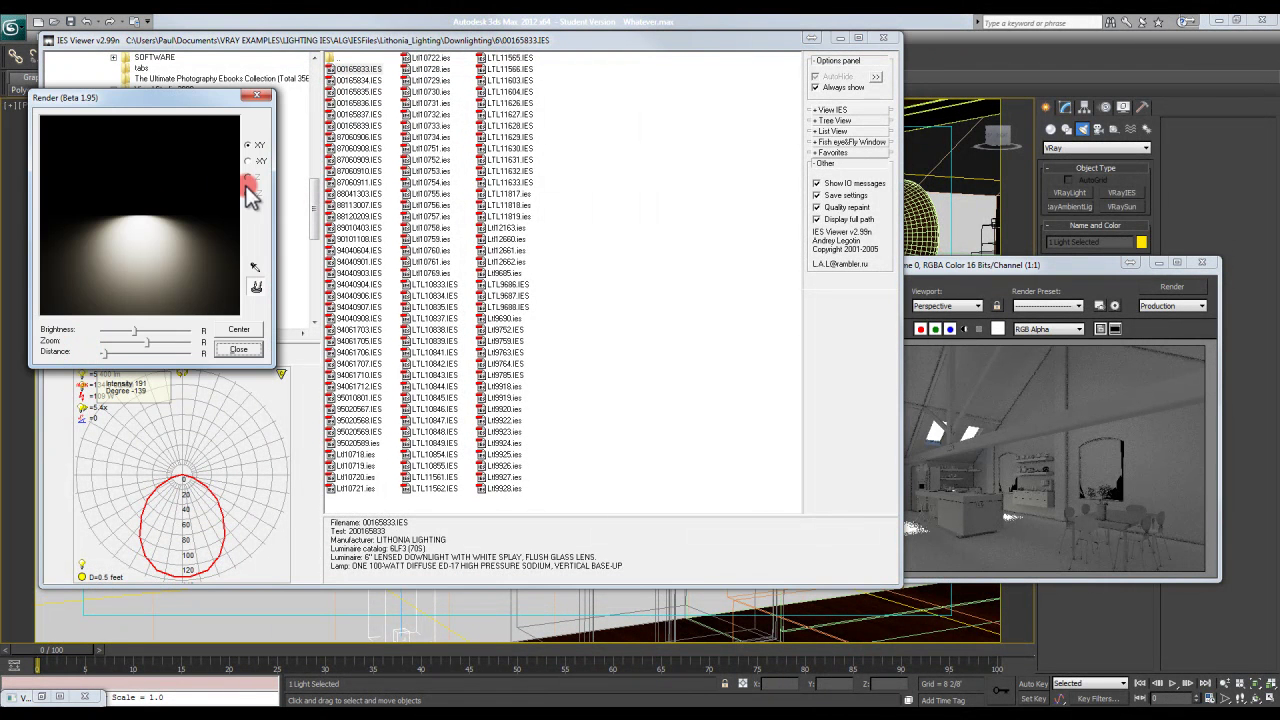
click(379, 71)
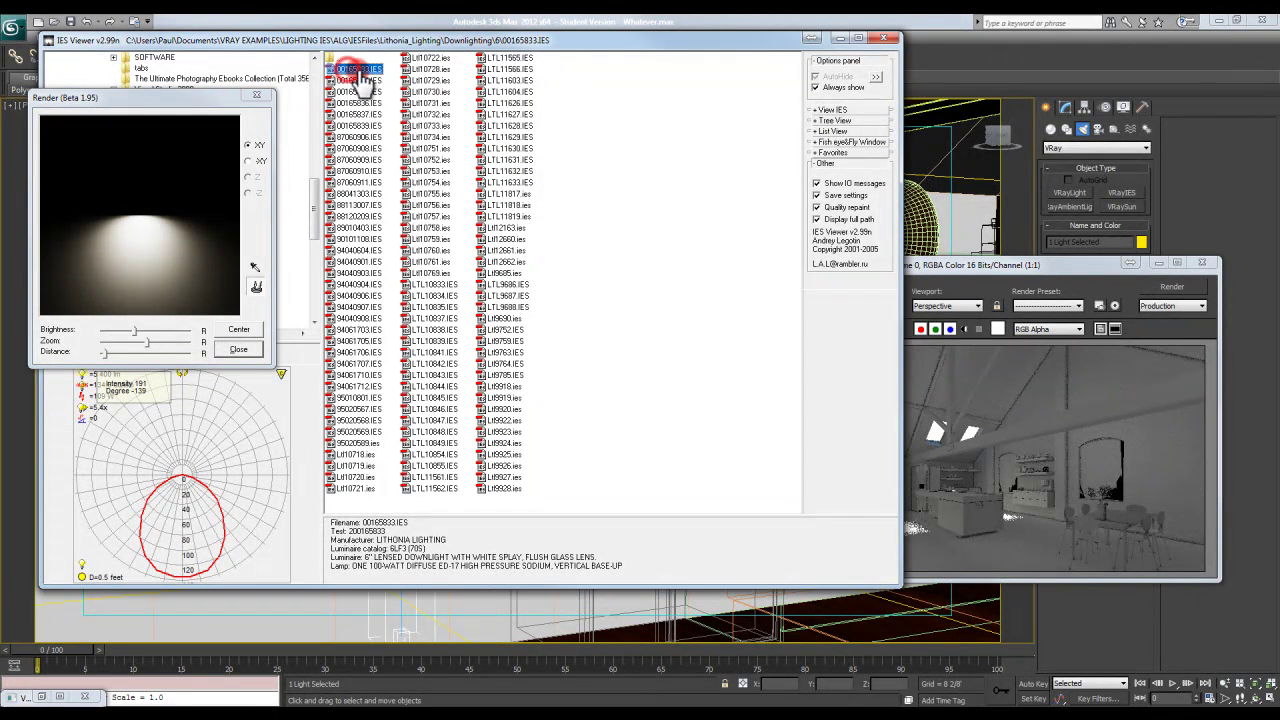
key(Down)
key(Down)
key(Down)
key(Down)
key(Down)
key(Down)
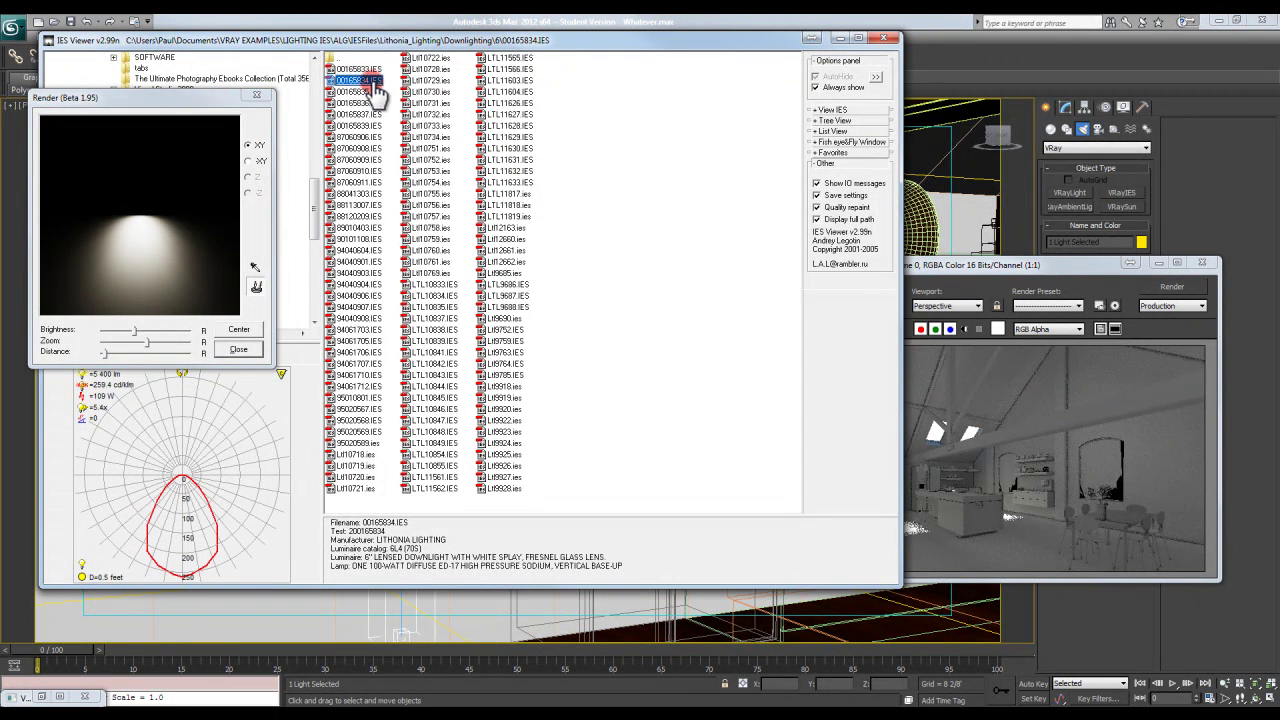
key(Down)
key(Down)
key(Down)
key(Down)
key(Down)
key(Down)
key(Down)
key(Down)
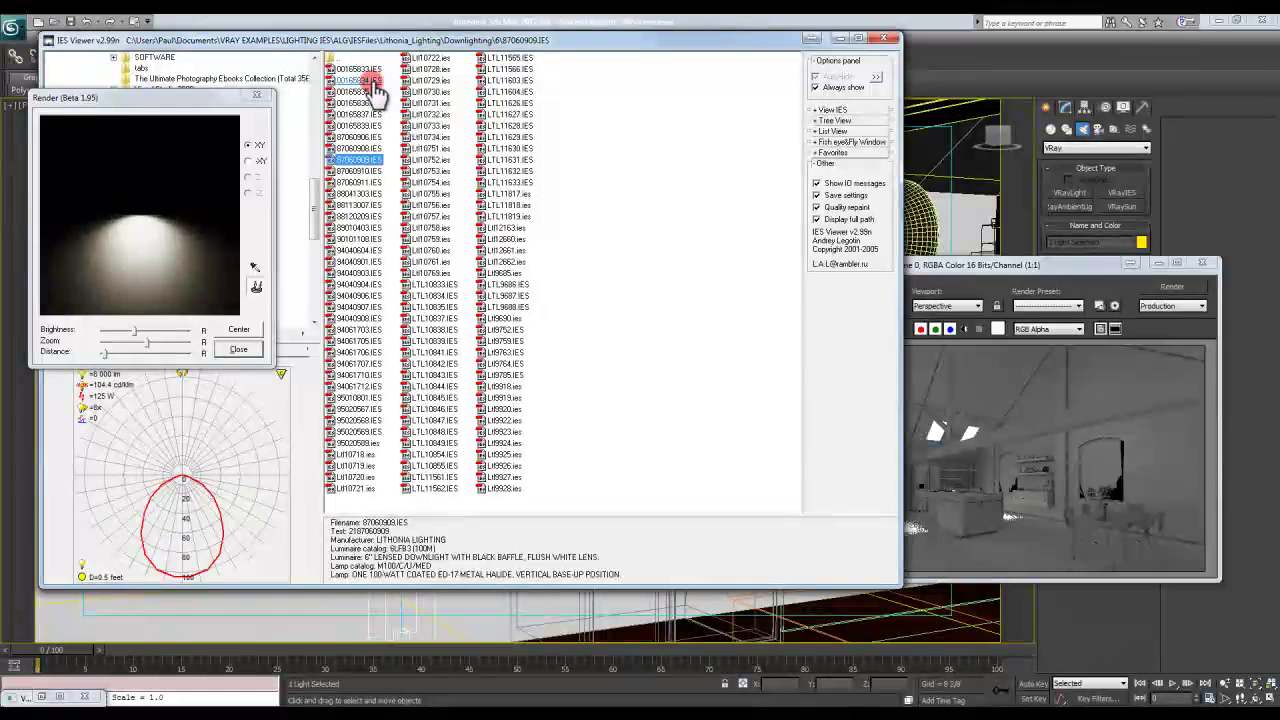
key(Down)
key(Down)
key(Down)
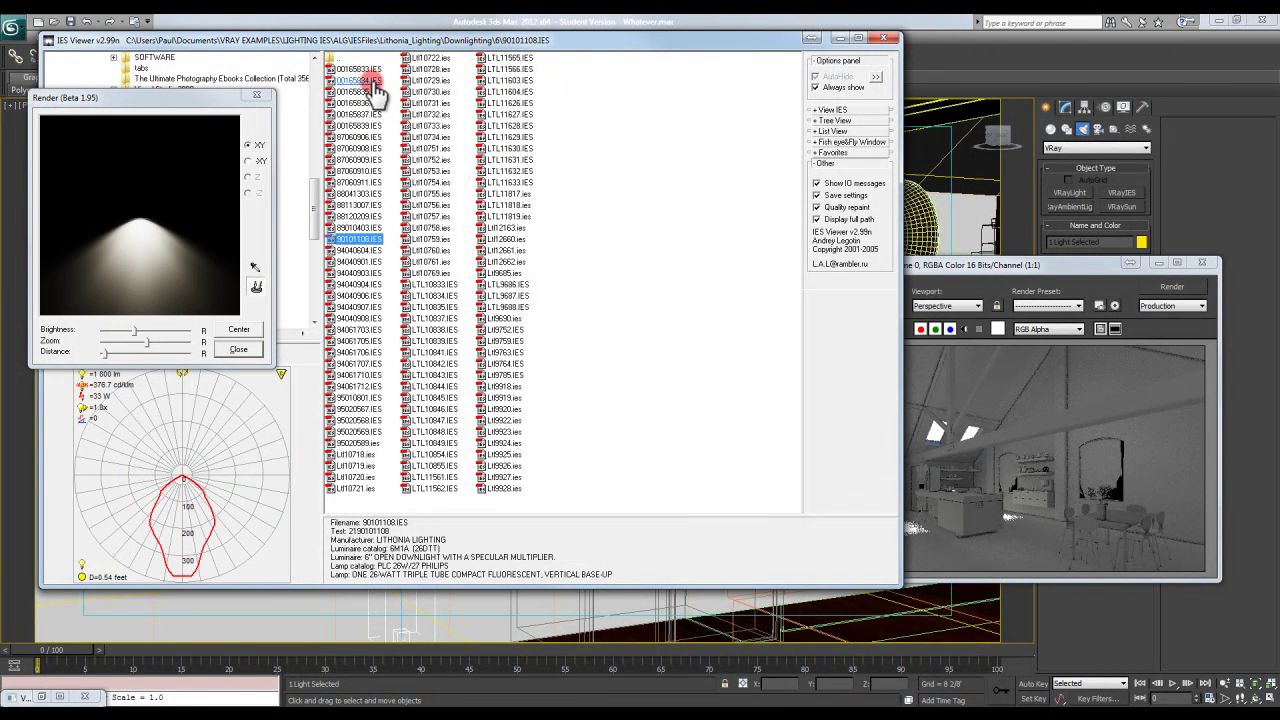
key(Down)
key(Down)
key(Down)
key(Up)
key(Up)
key(Up)
key(Up)
key(Up)
key(Up)
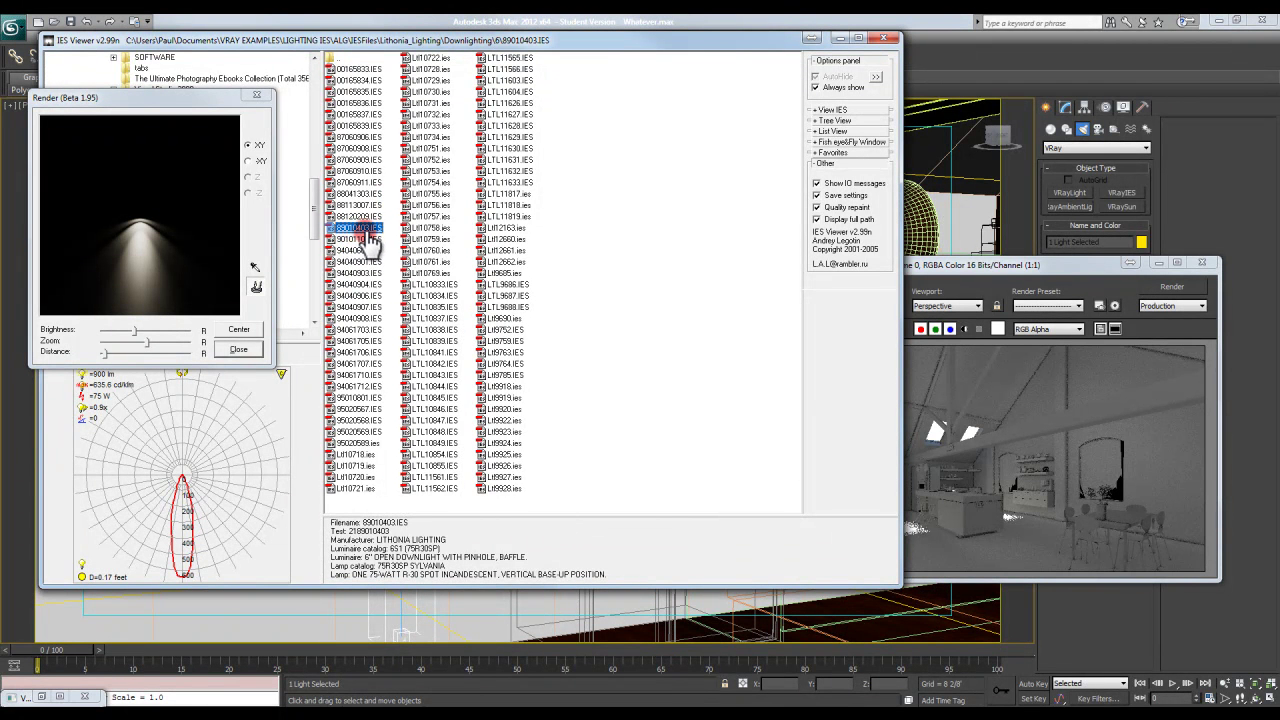
click(245, 349)
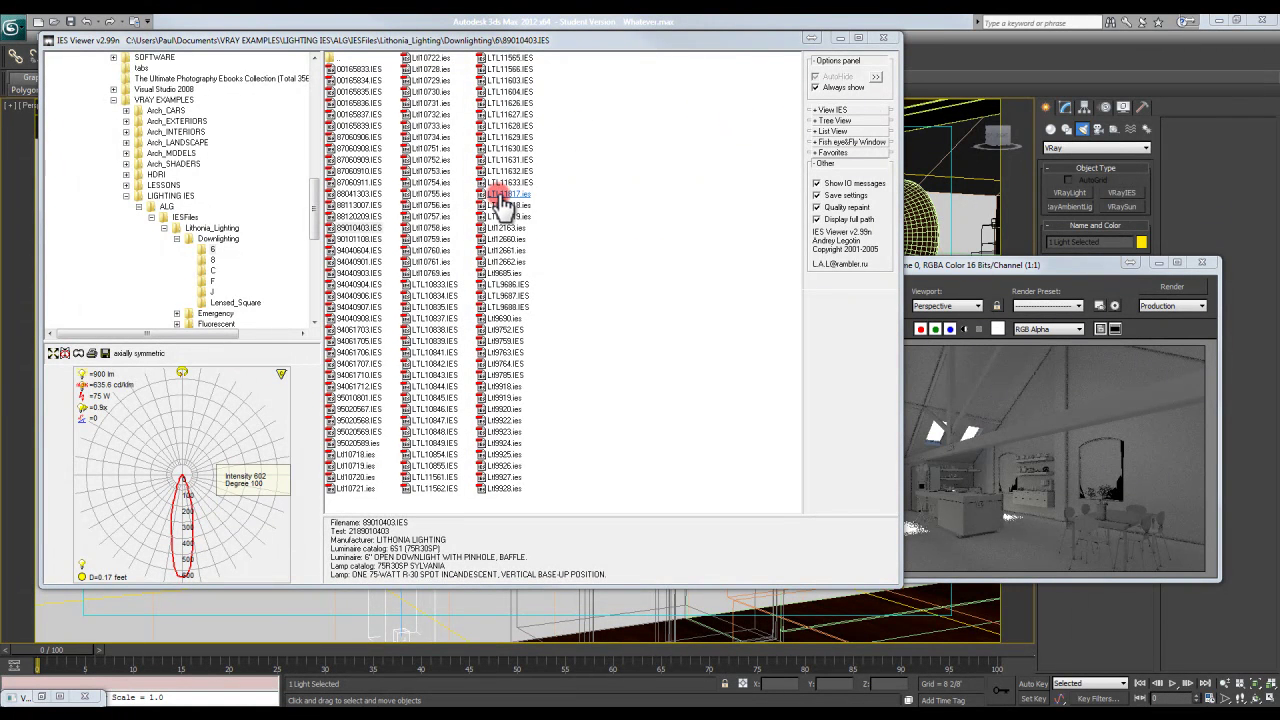
Step: Render the 89010403 beam with raised Brightness and Zoom, then close the preview
click(80, 355)
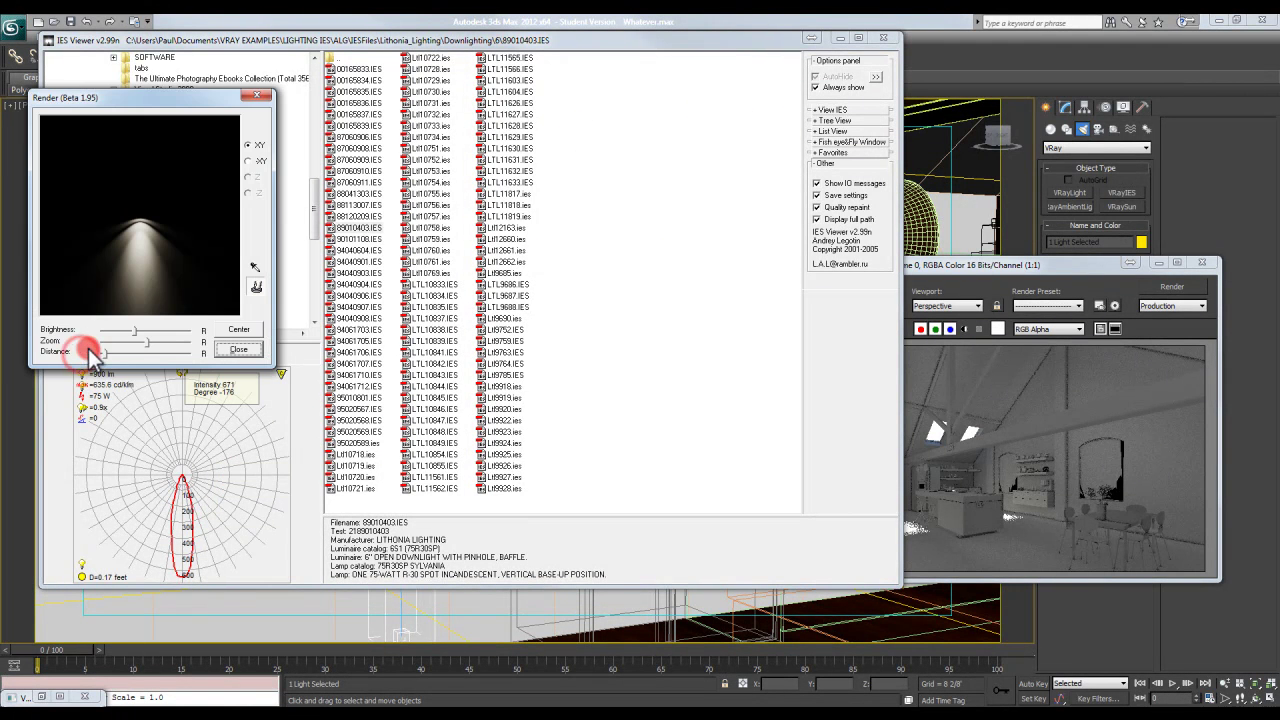
mouse_move(98, 331)
mouse_down()
mouse_move(180, 335)
mouse_move(97, 350)
mouse_up()
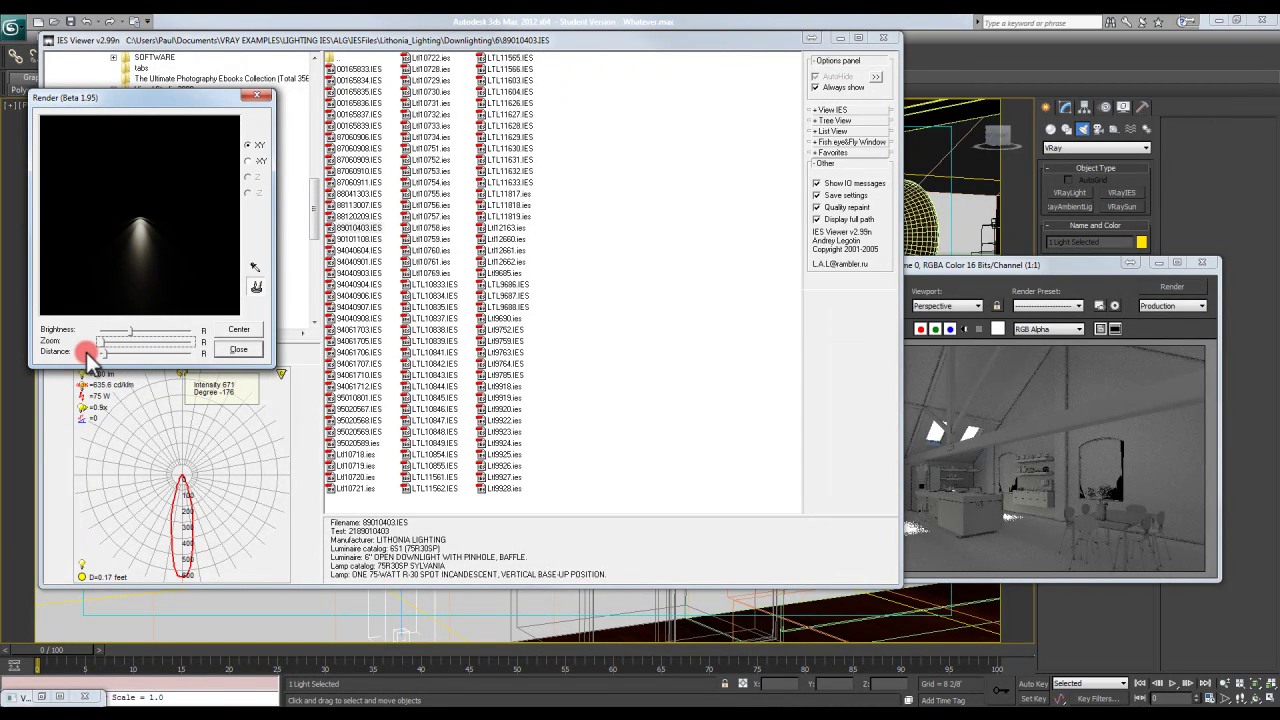
drag(88, 355, 143, 355)
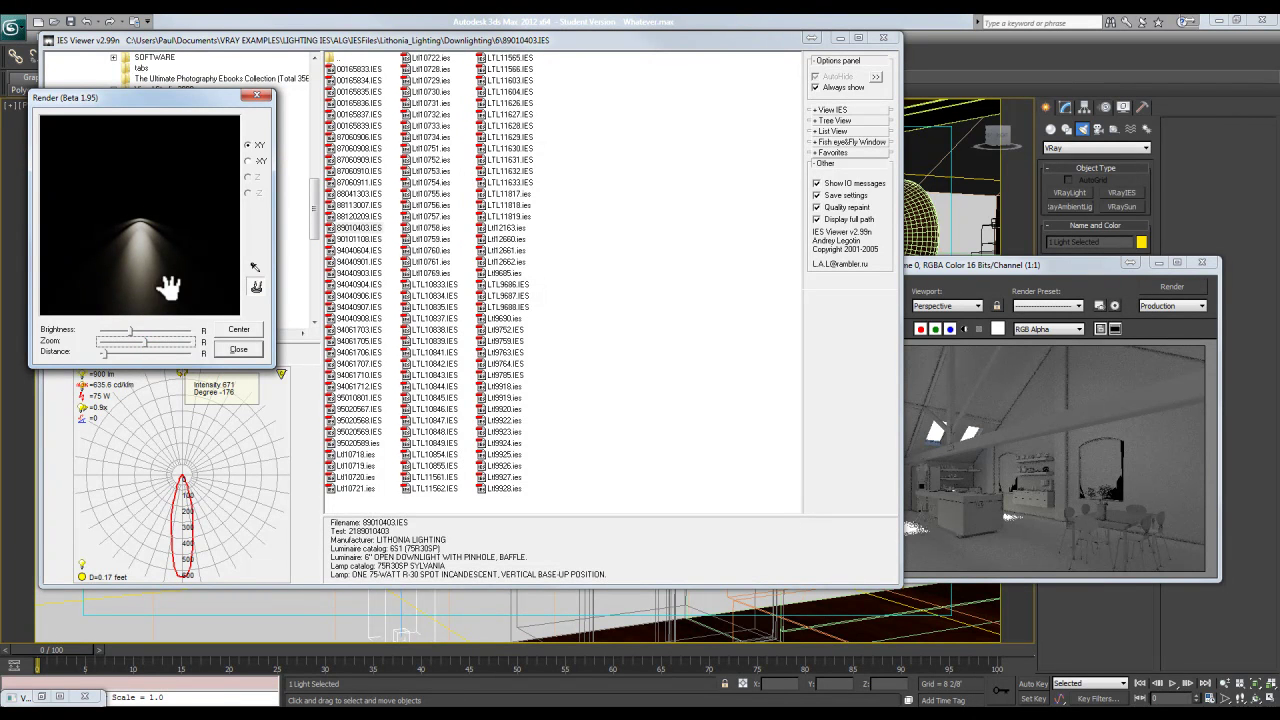
click(255, 97)
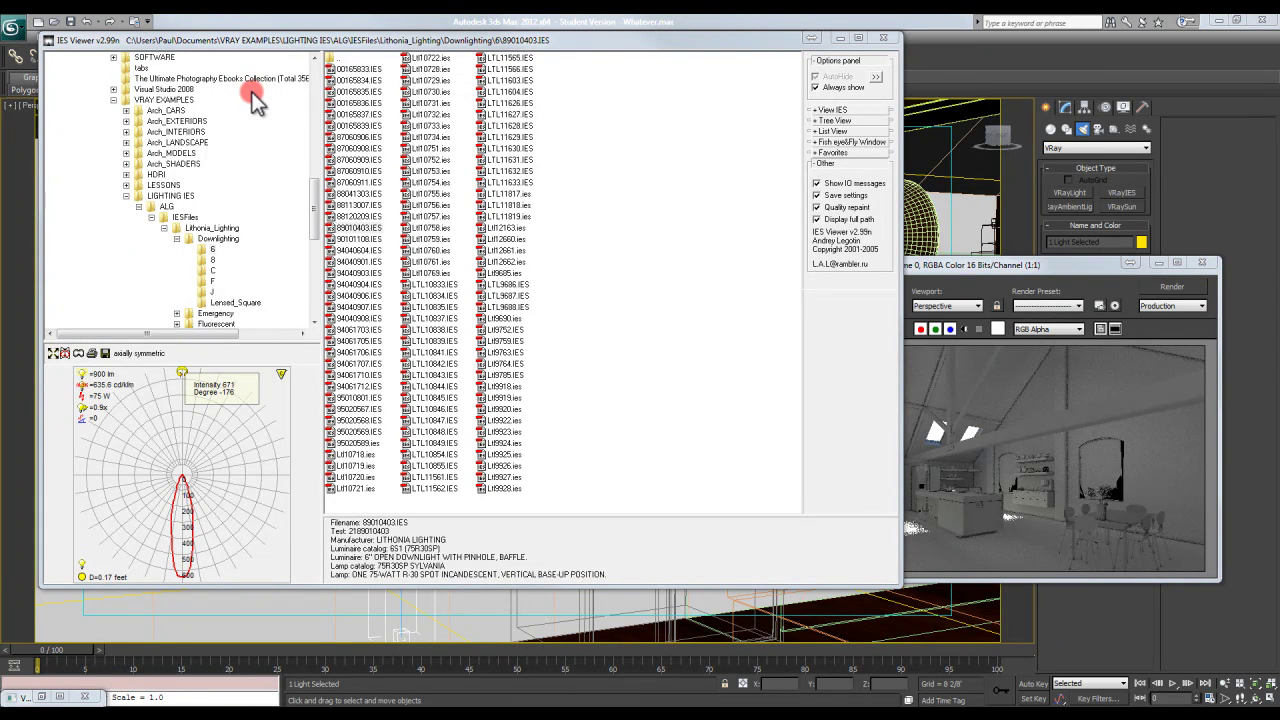
Step: Close IES Viewer and select the VRayIES001 light to edit its parameters
click(884, 39)
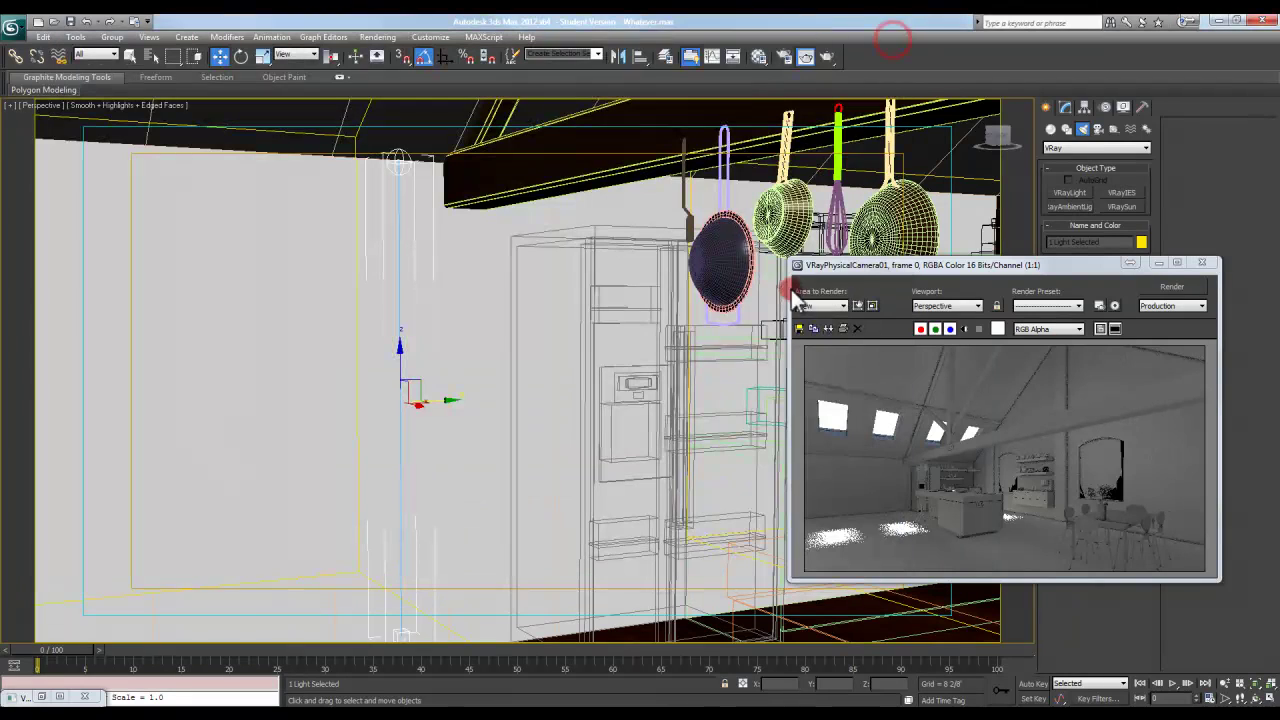
click(395, 160)
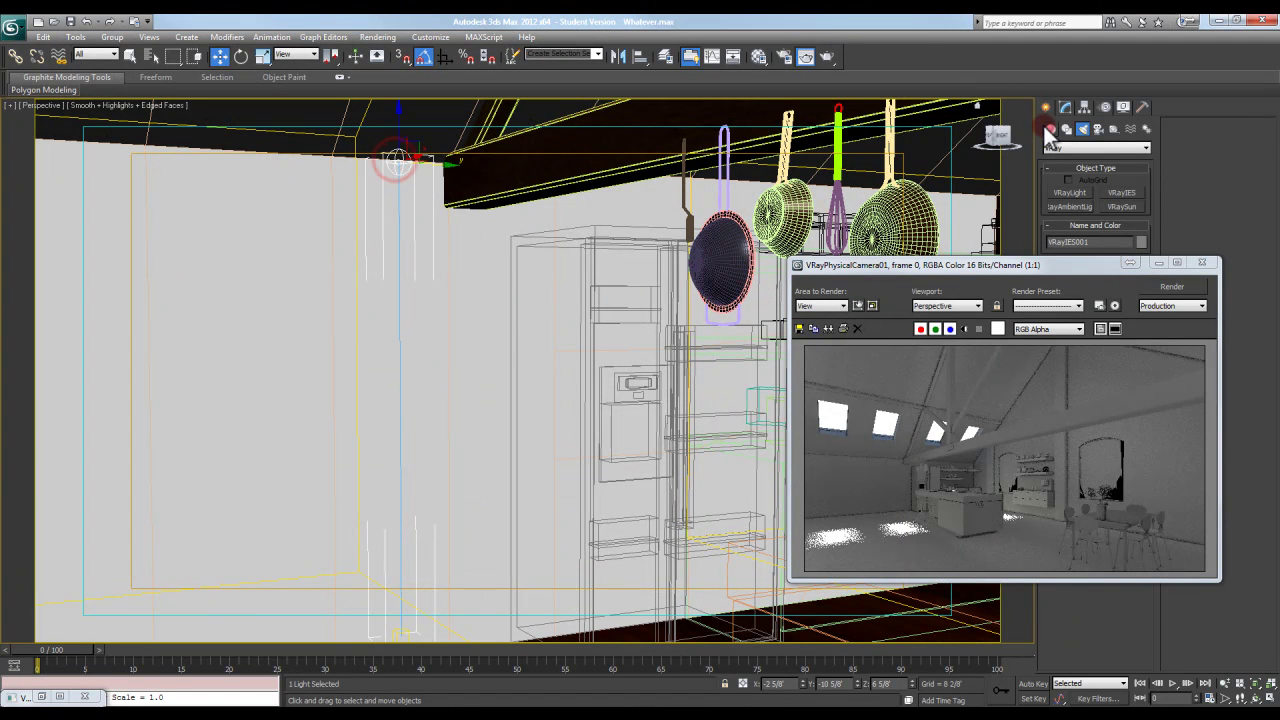
click(1064, 106)
drag(1069, 265, 771, 209)
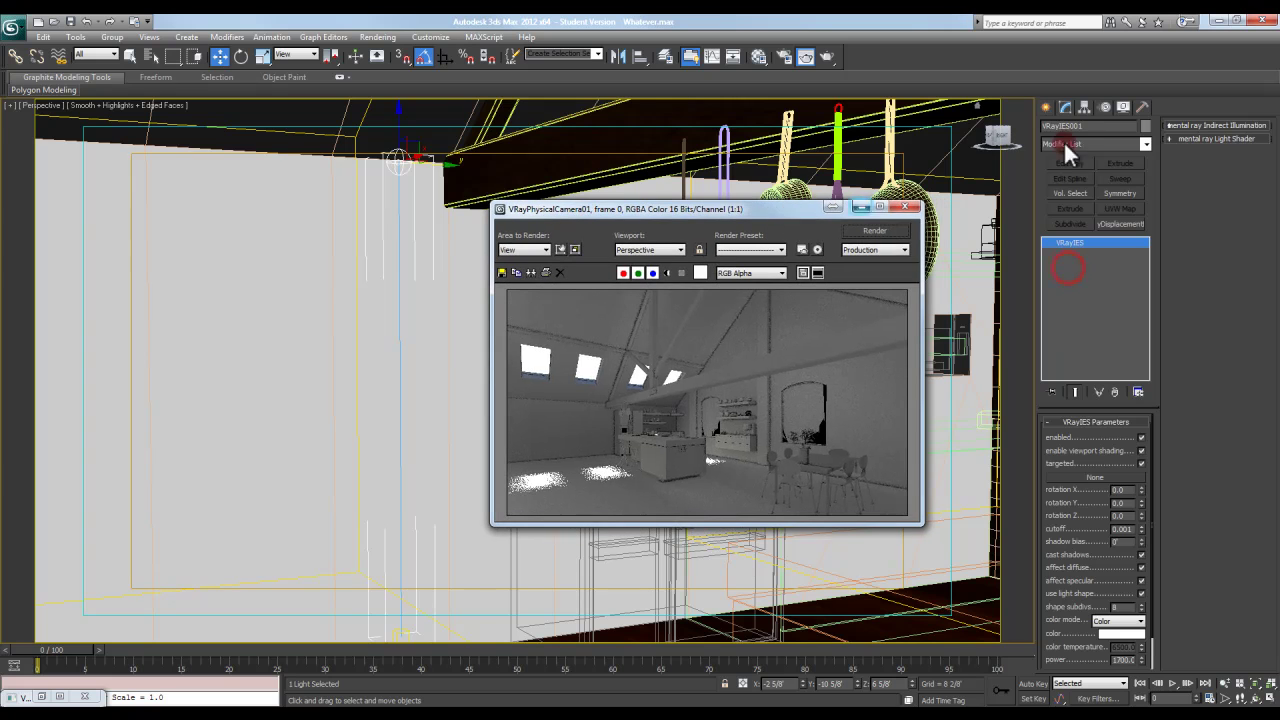
Step: Choose 89010403 from Lithonia_Lighting\Downlighting\6 as the light's IES file
click(1082, 474)
double_click(38, 101)
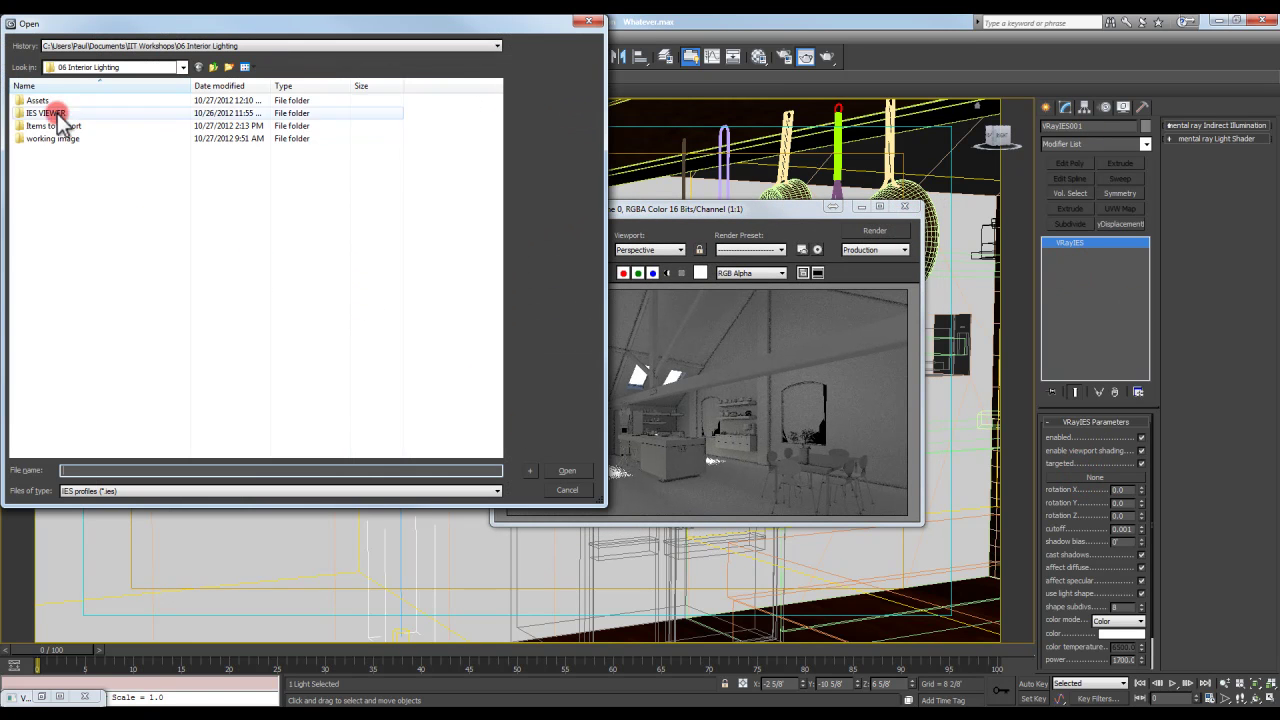
double_click(50, 101)
double_click(50, 101)
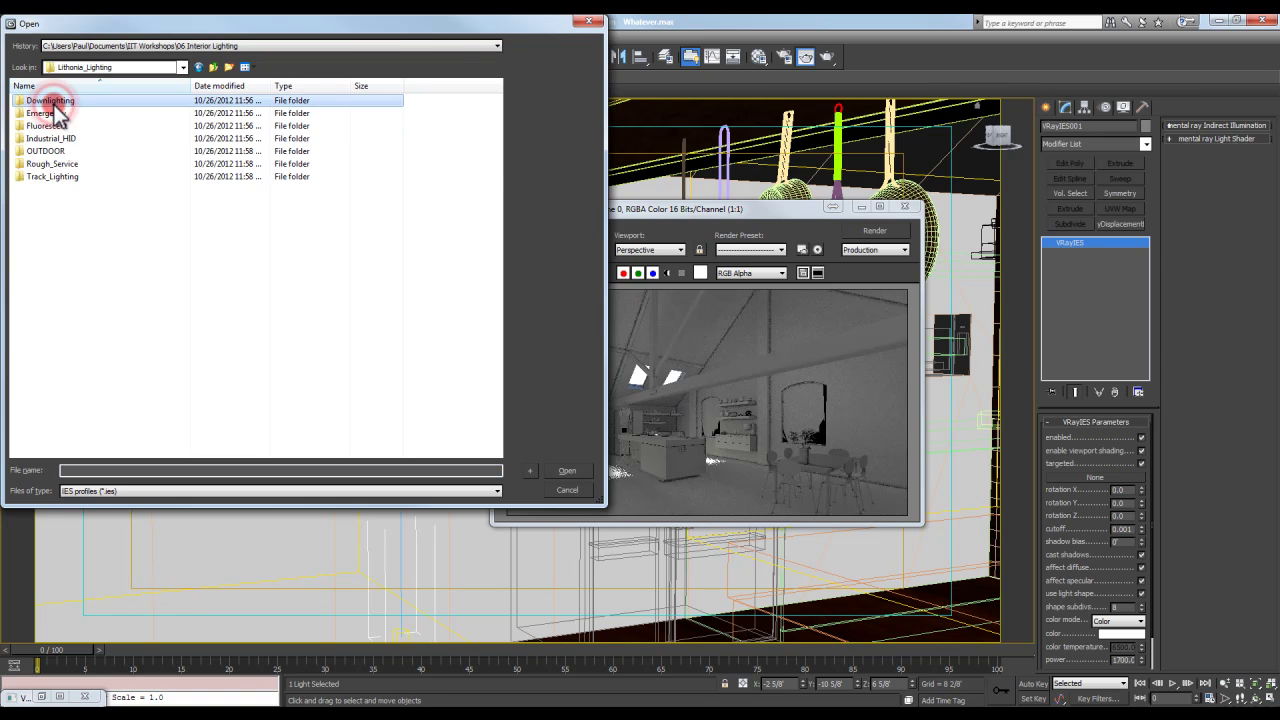
double_click(50, 101)
double_click(50, 101)
click(107, 204)
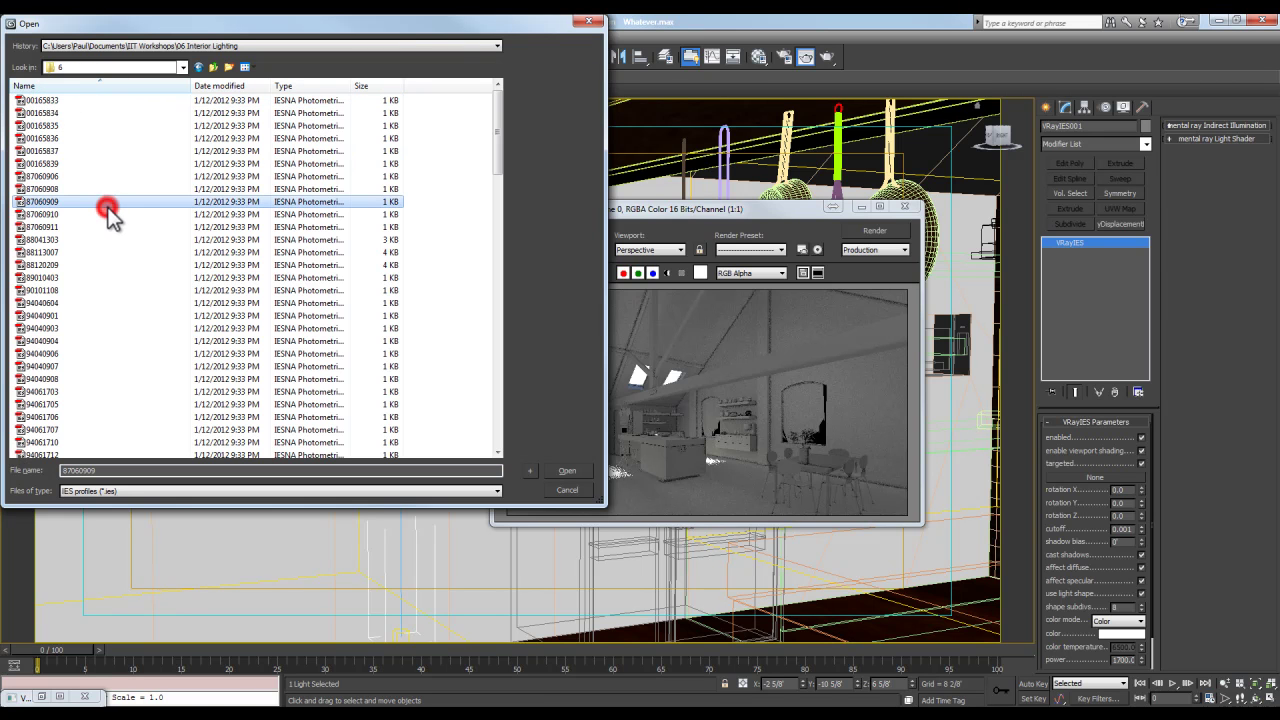
key(Down)
key(Down)
key(Down)
key(Down)
key(Down)
key(Down)
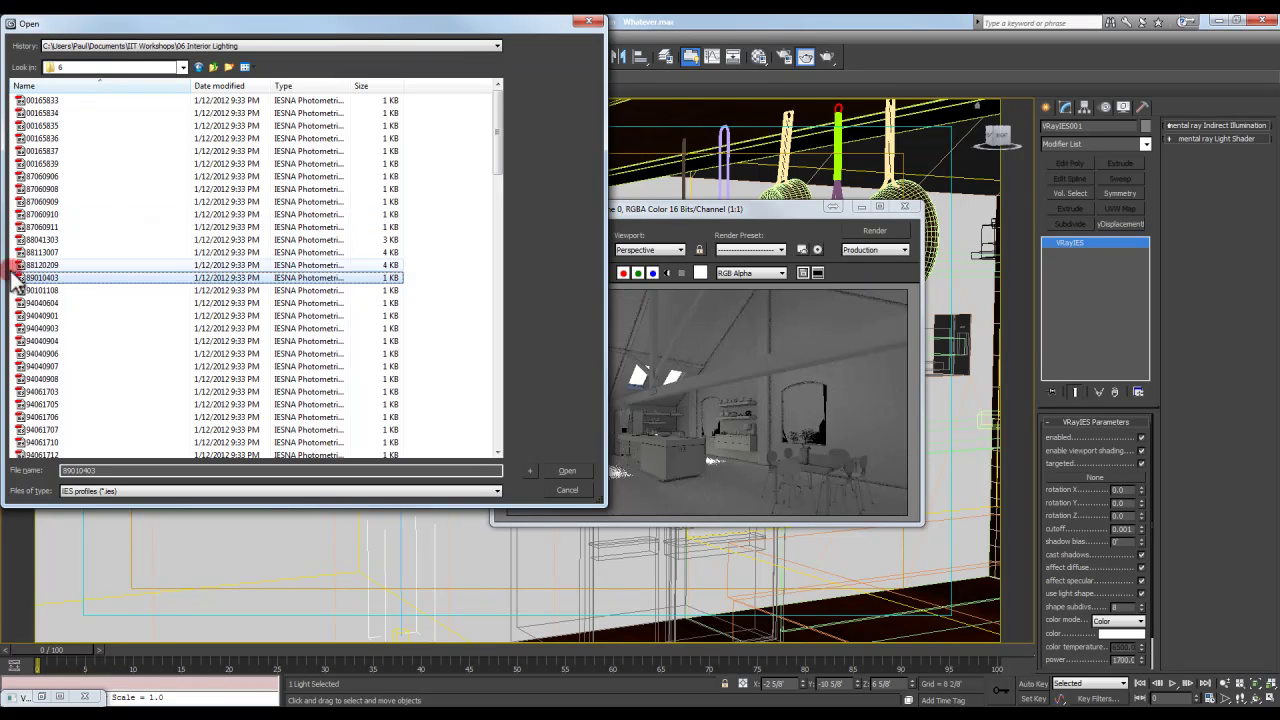
Step: Load the 89010403 IES profile into VRayIES001 and review its VRayIES parameters
click(564, 472)
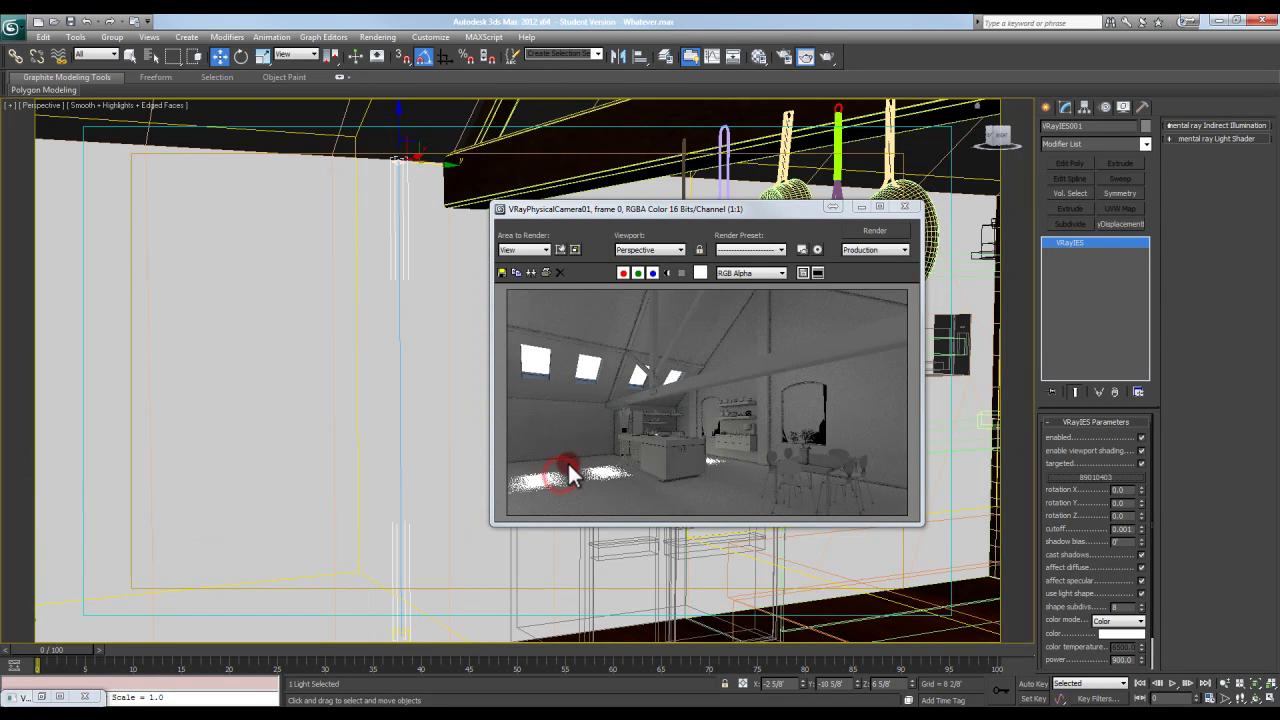
alt+middle_drag(405, 222, 395, 180)
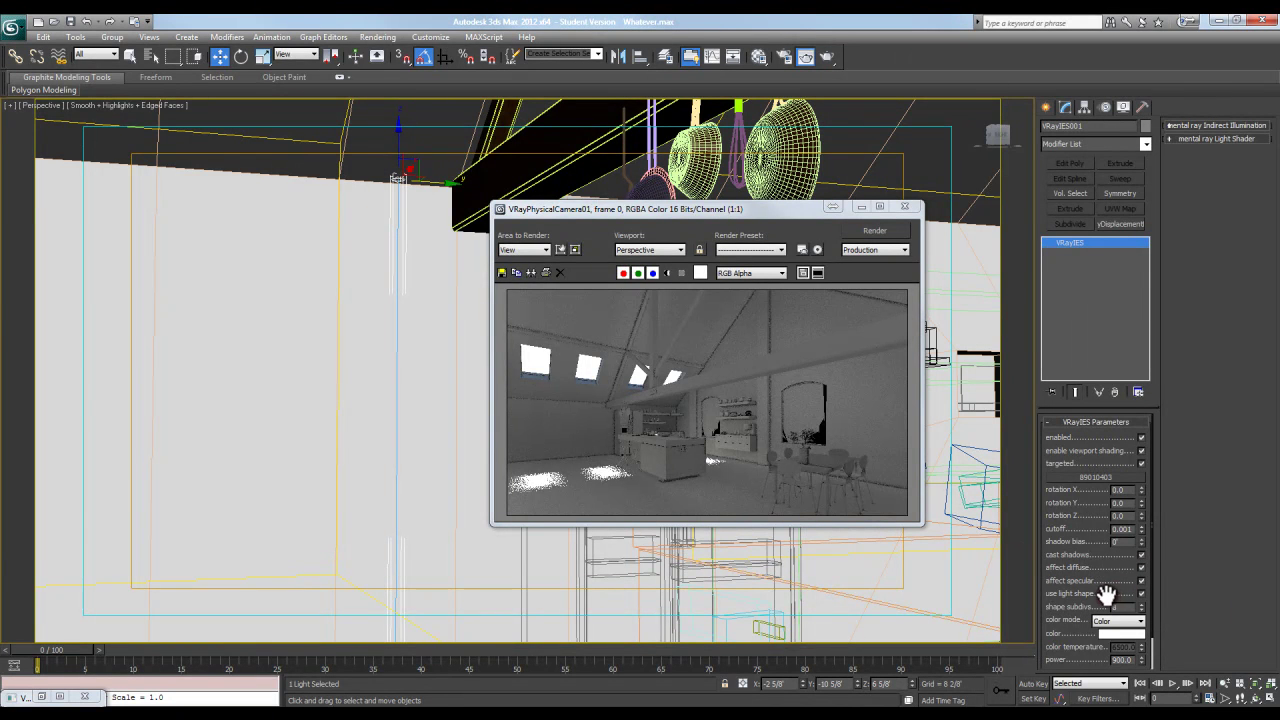
drag(1107, 594, 1107, 552)
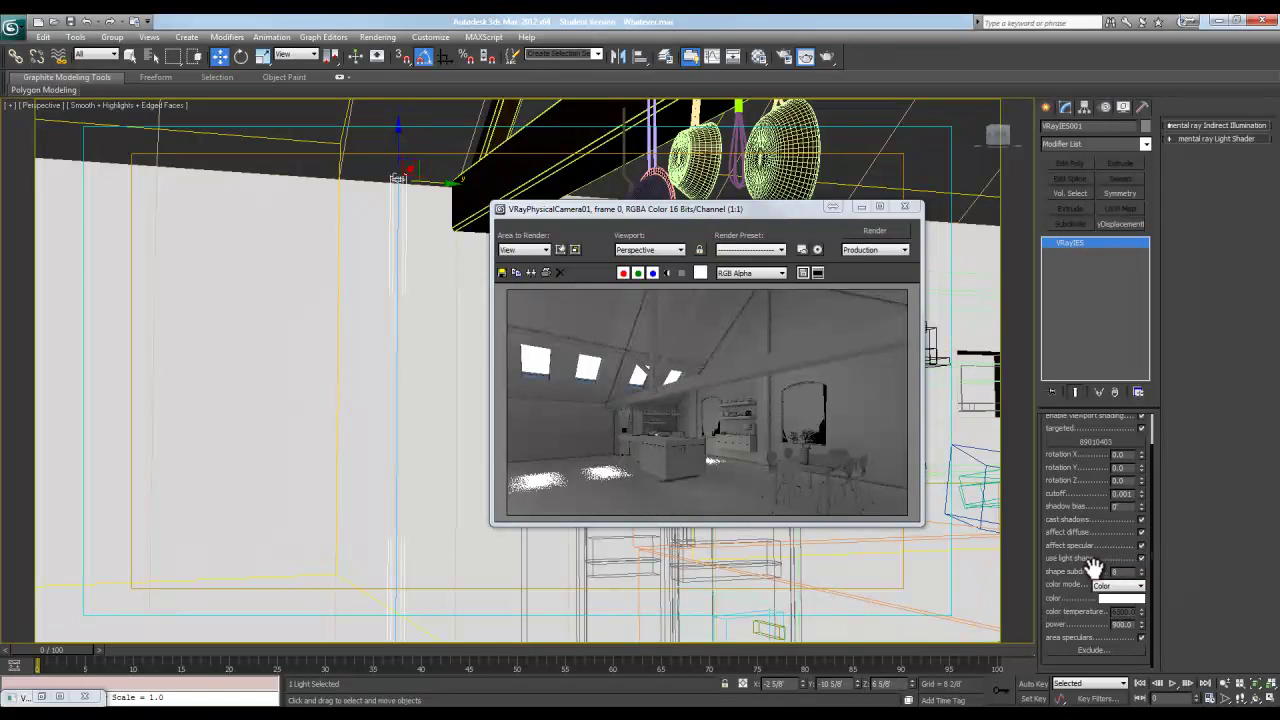
drag(1066, 490, 1068, 540)
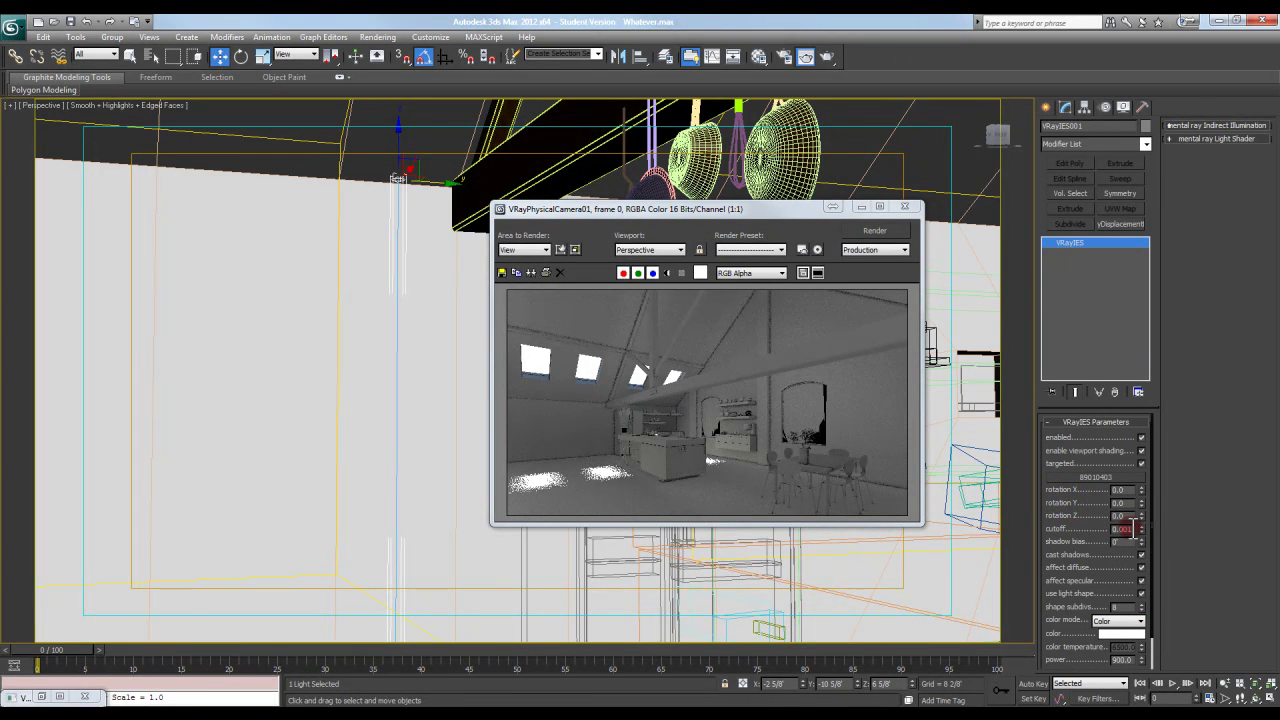
drag(1101, 595, 1099, 568)
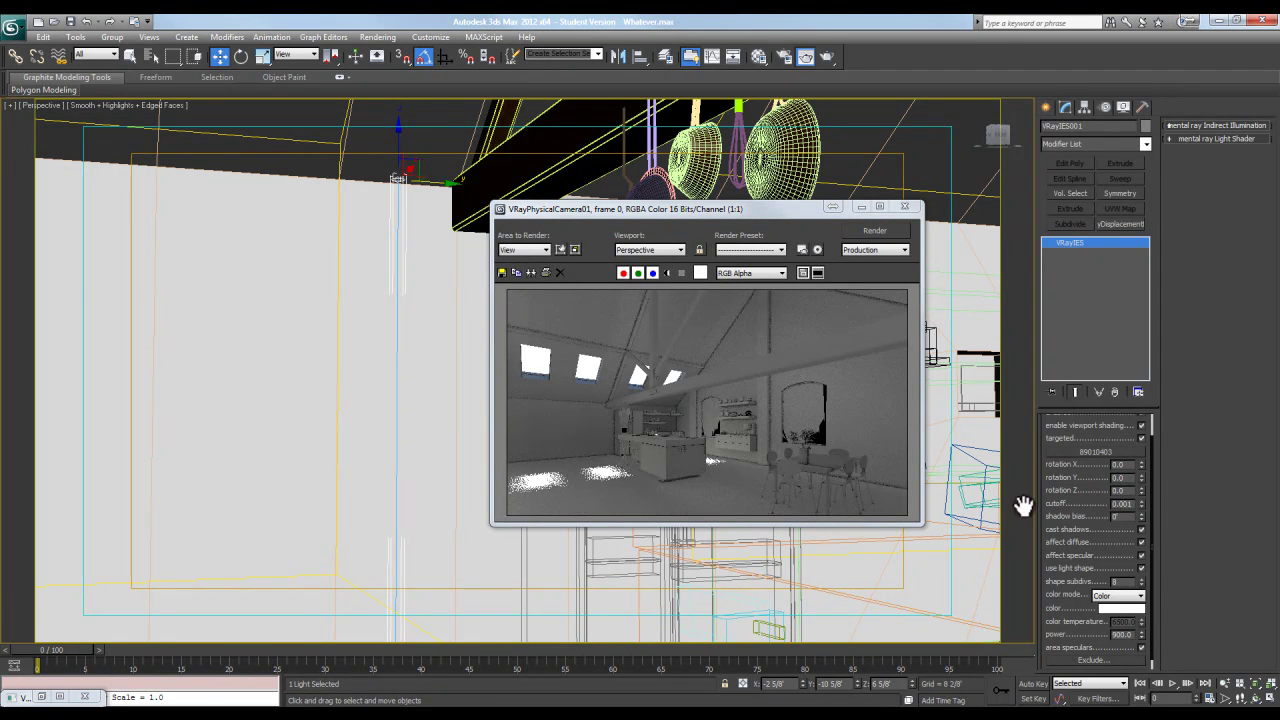
drag(1078, 557, 1076, 547)
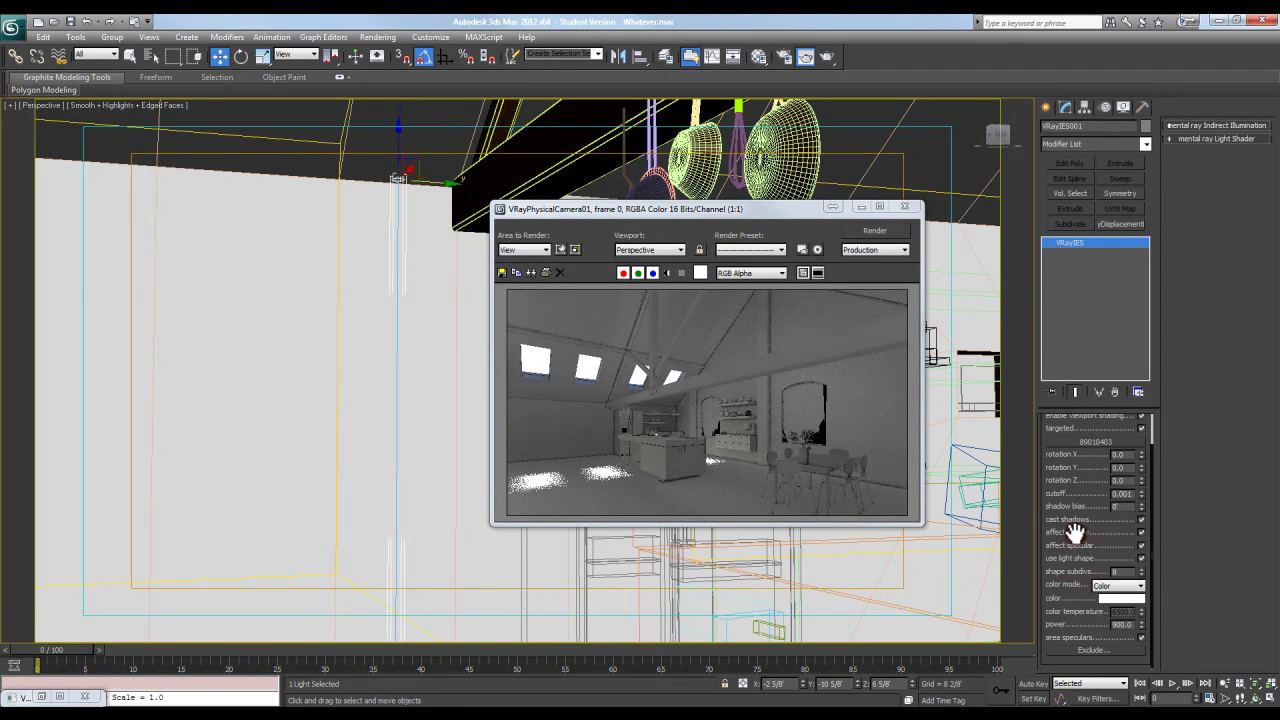
Step: Leave the cutoff at 0.001 and view the scene through VRayPhysicalCamera01
scroll(1090, 495, up, 1)
double_click(1130, 505)
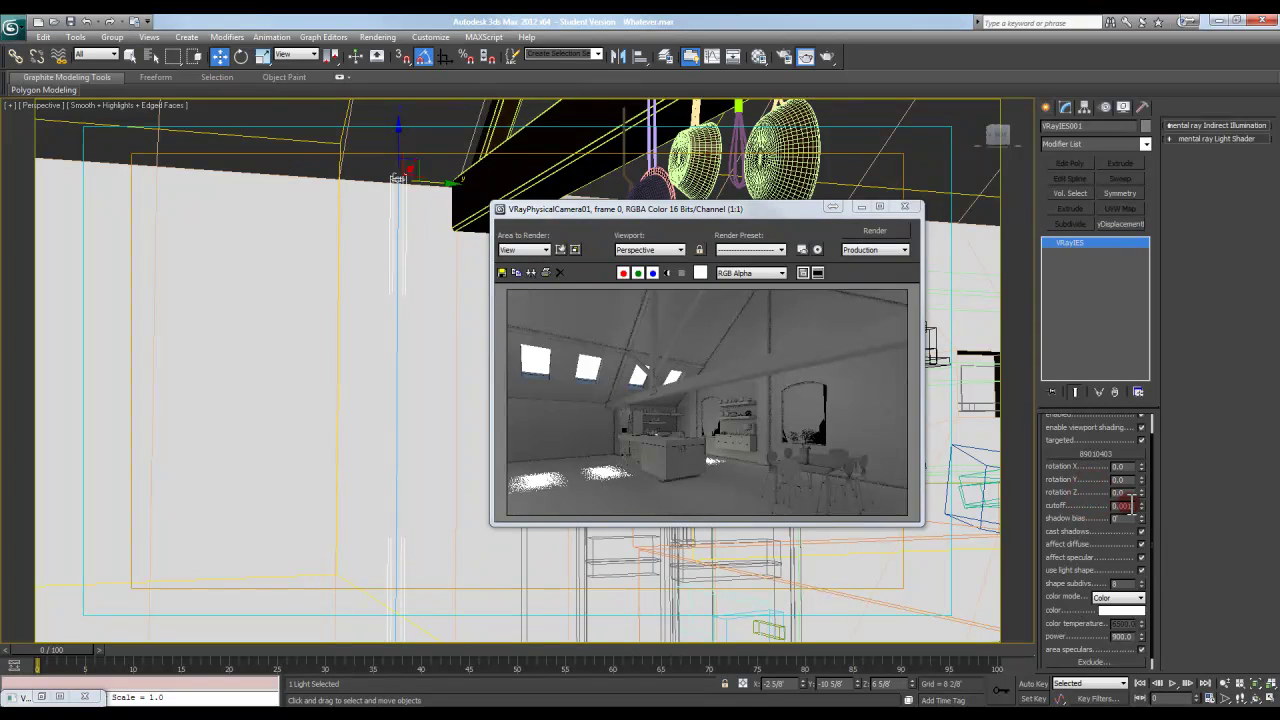
click(1055, 503)
drag(1092, 540, 1092, 528)
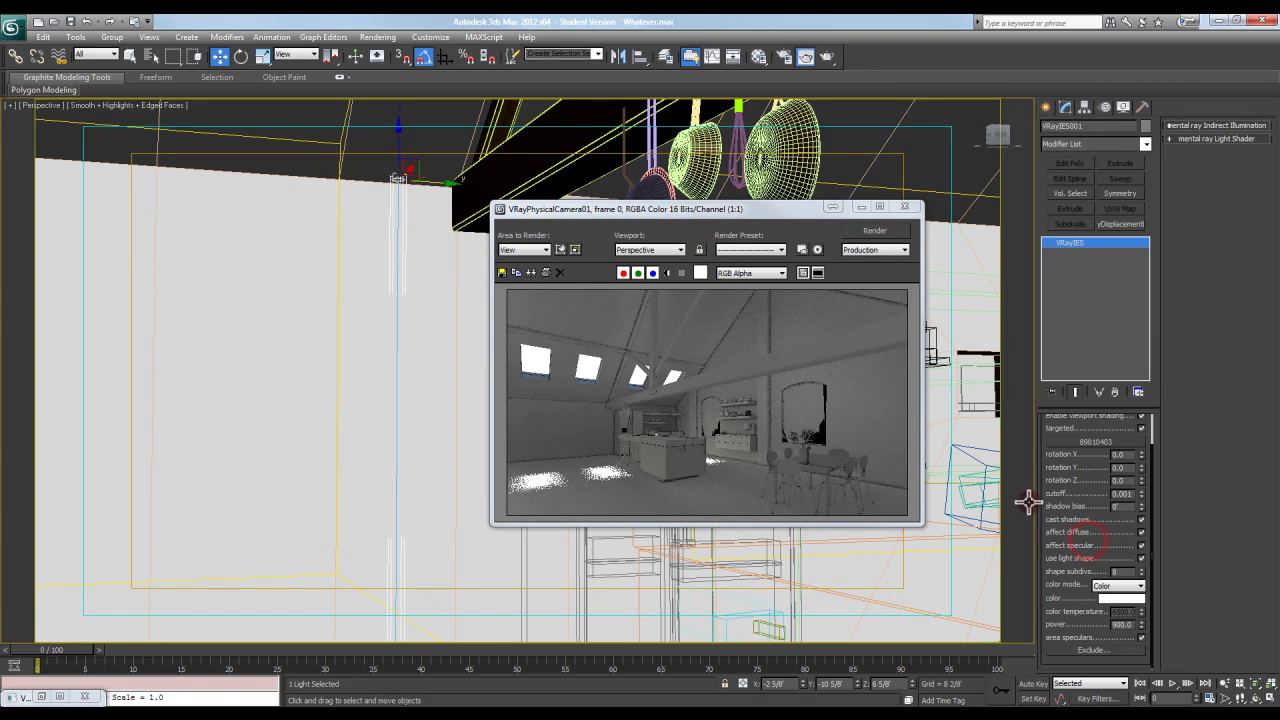
middle_drag(411, 422, 366, 420)
key(c)
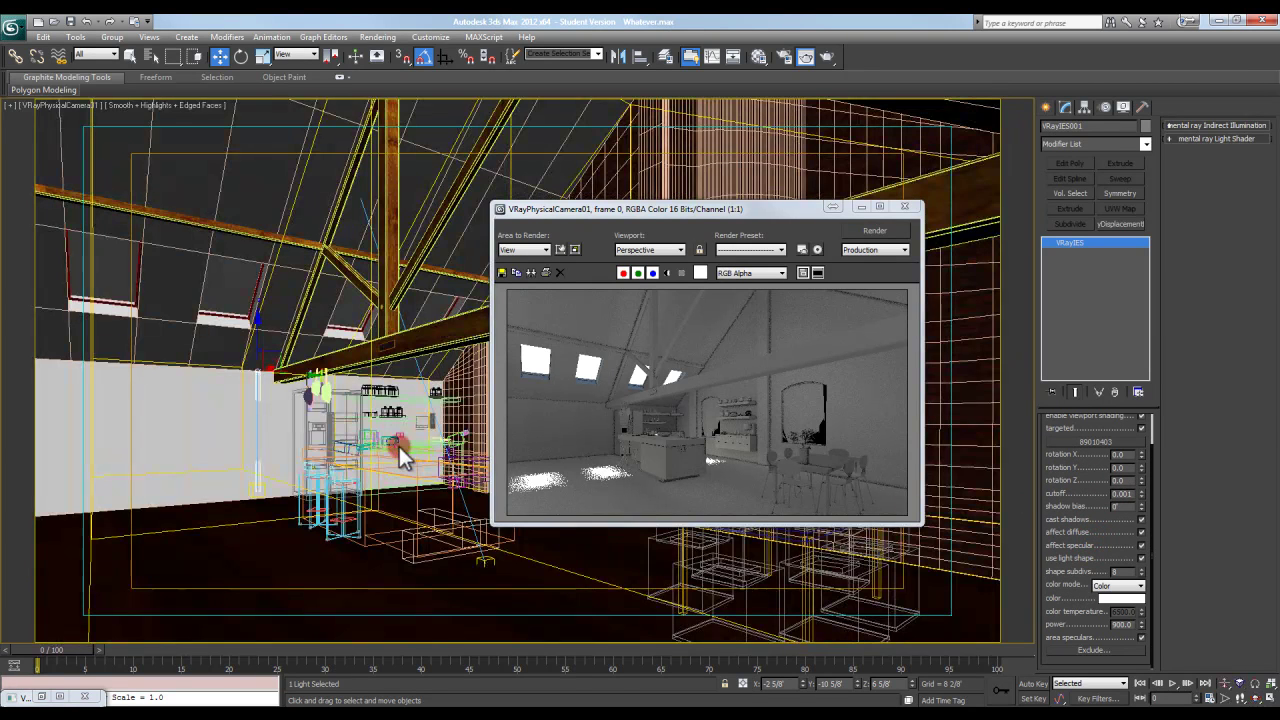
Step: Render the VRayPhysicalCamera01 view in the V-Ray frame buffer and zoom to inspect it
click(875, 240)
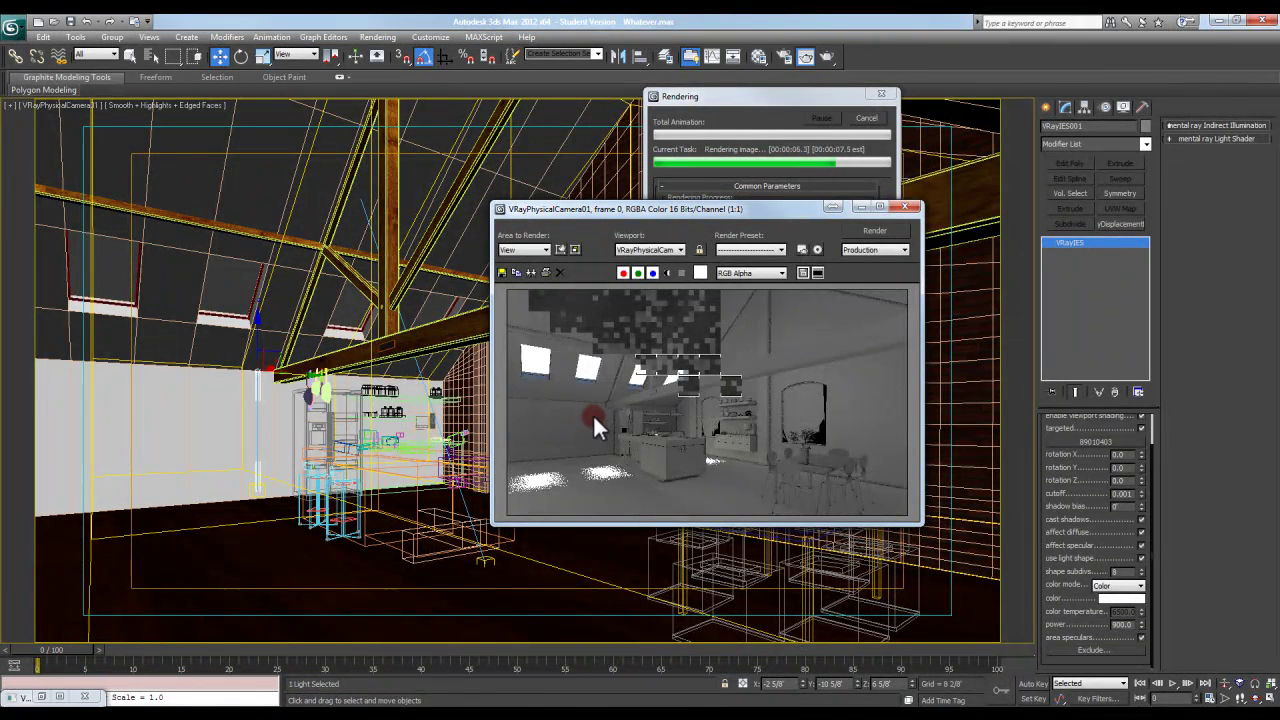
scroll(589, 419, up, 1)
scroll(590, 415, down, 1)
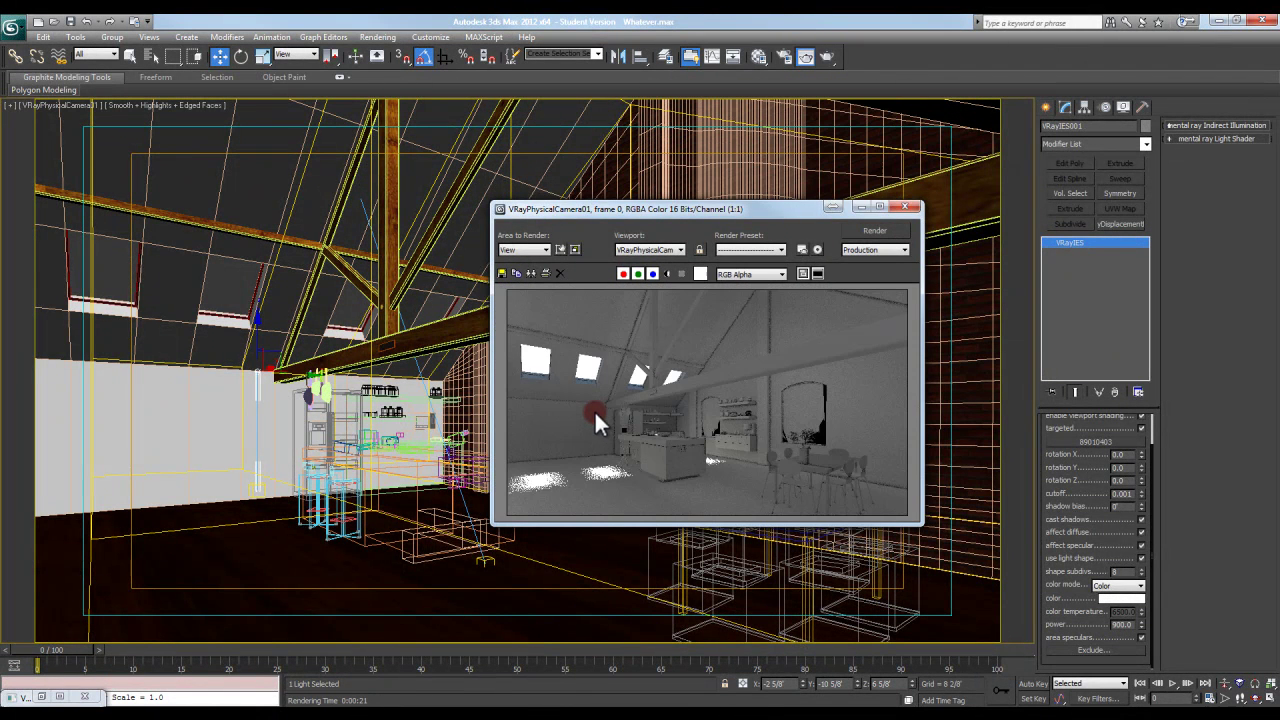
Step: Apply the 9000 VRayIES power and render the camera view again
key(shift+q)
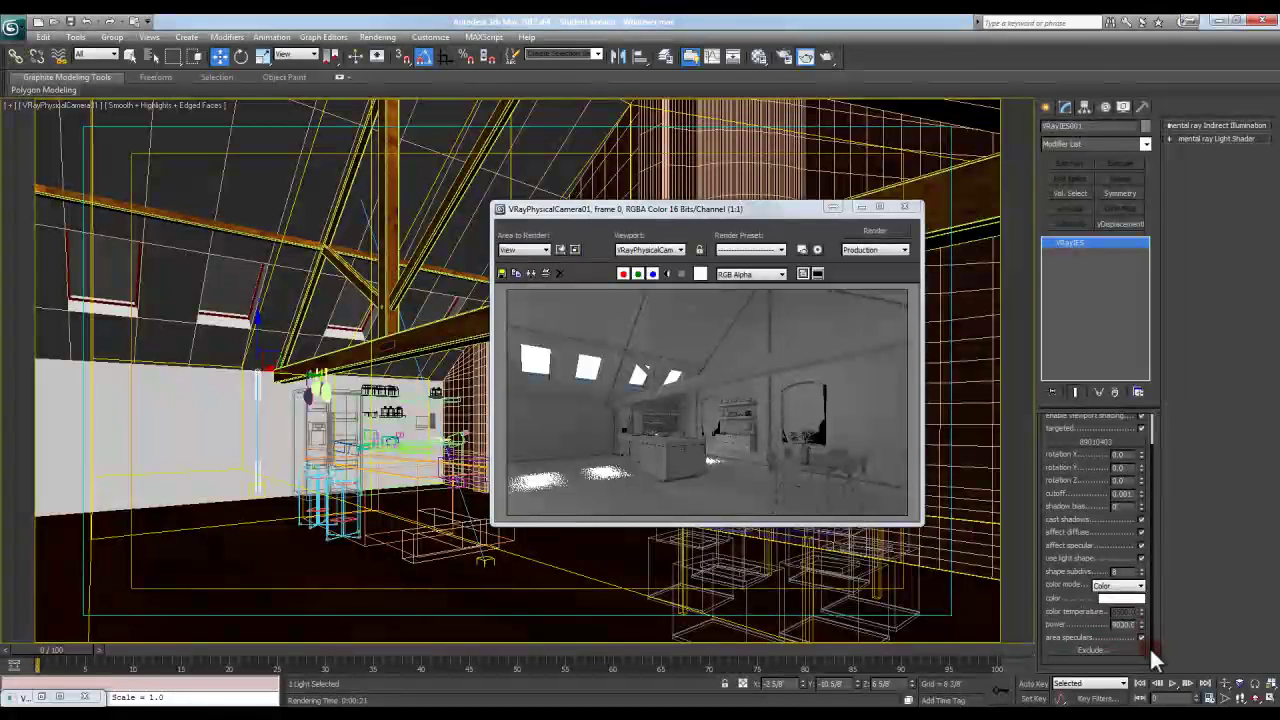
click(877, 230)
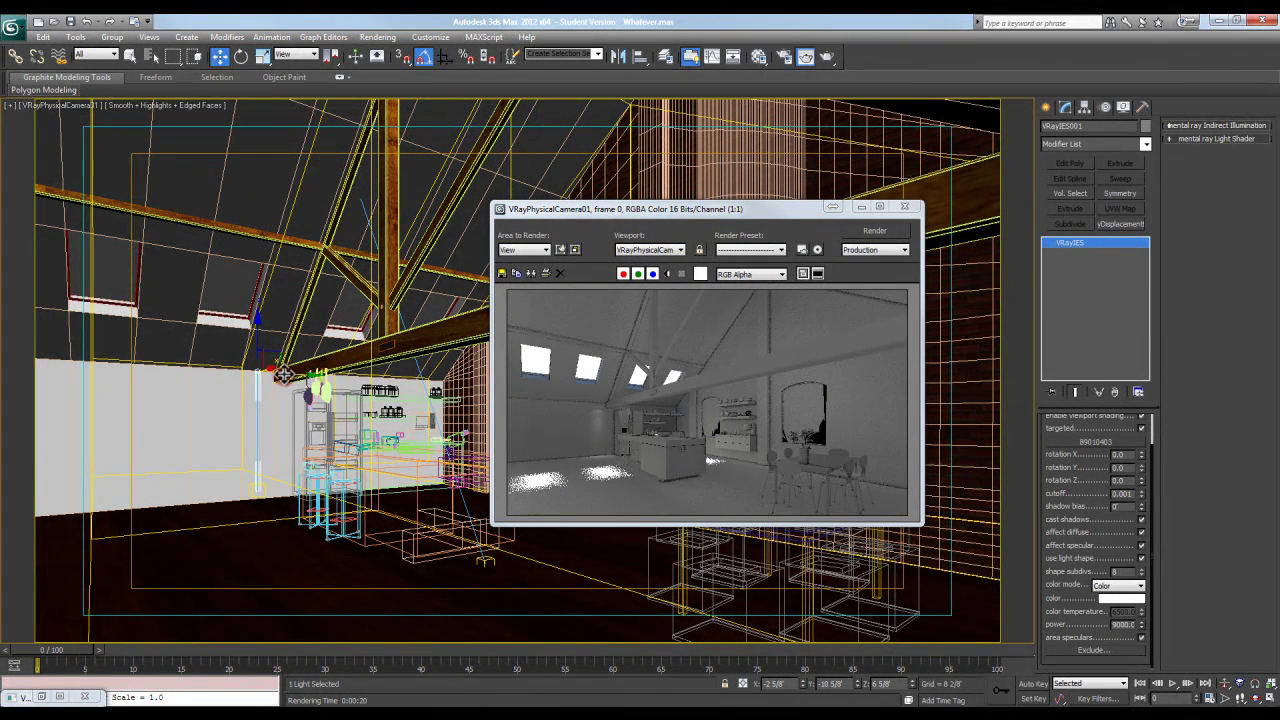
Step: Move the IES light slightly left in the zoomed-out wireframe top view
key(t)
key(z)
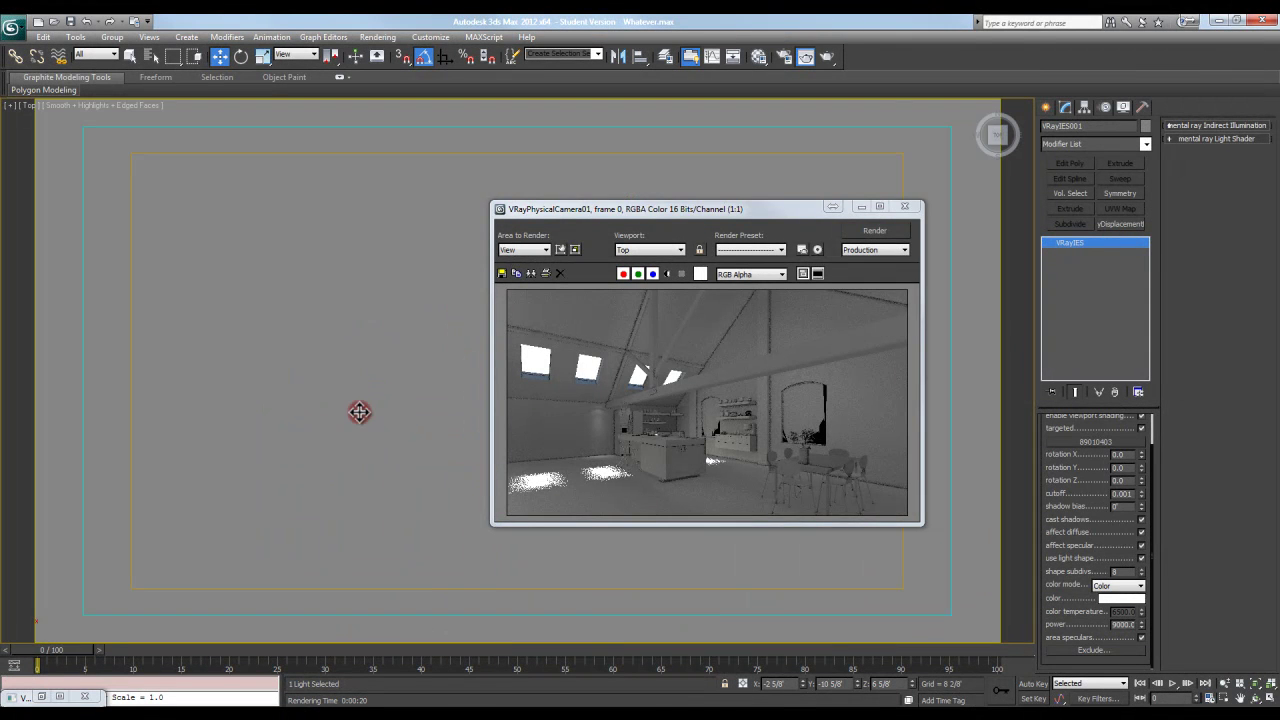
key(F3)
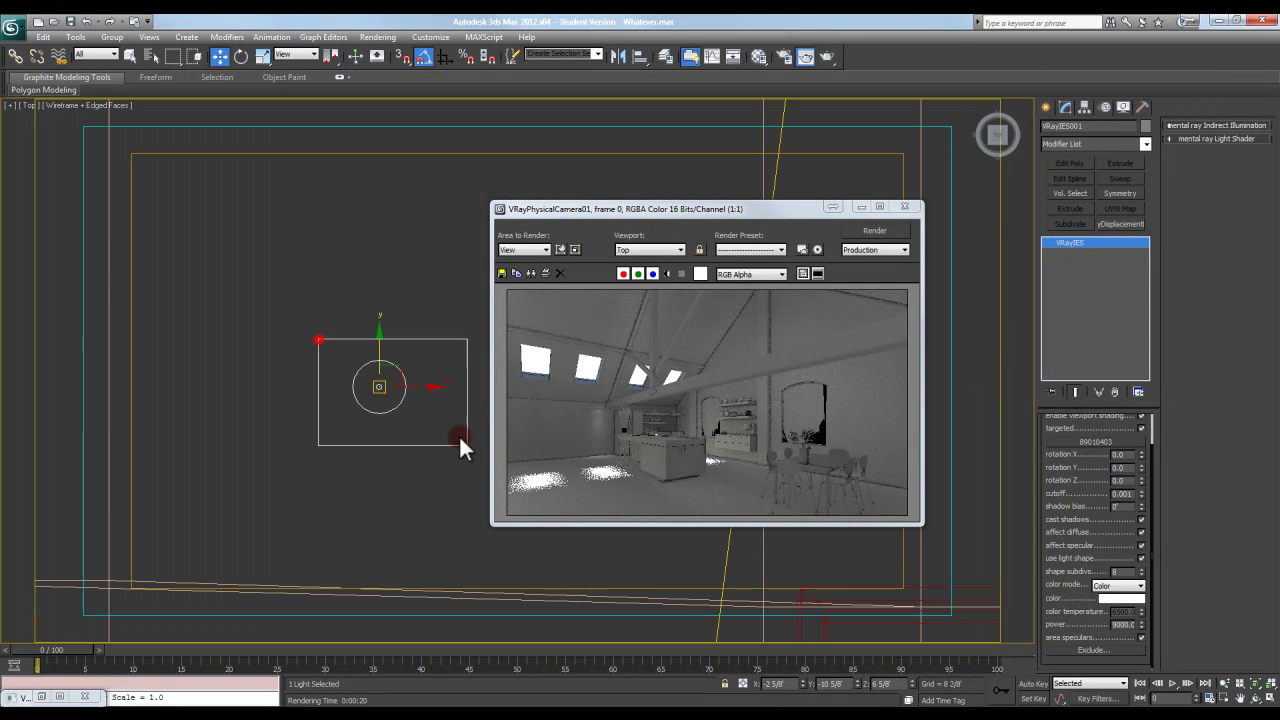
scroll(390, 395, down, 5)
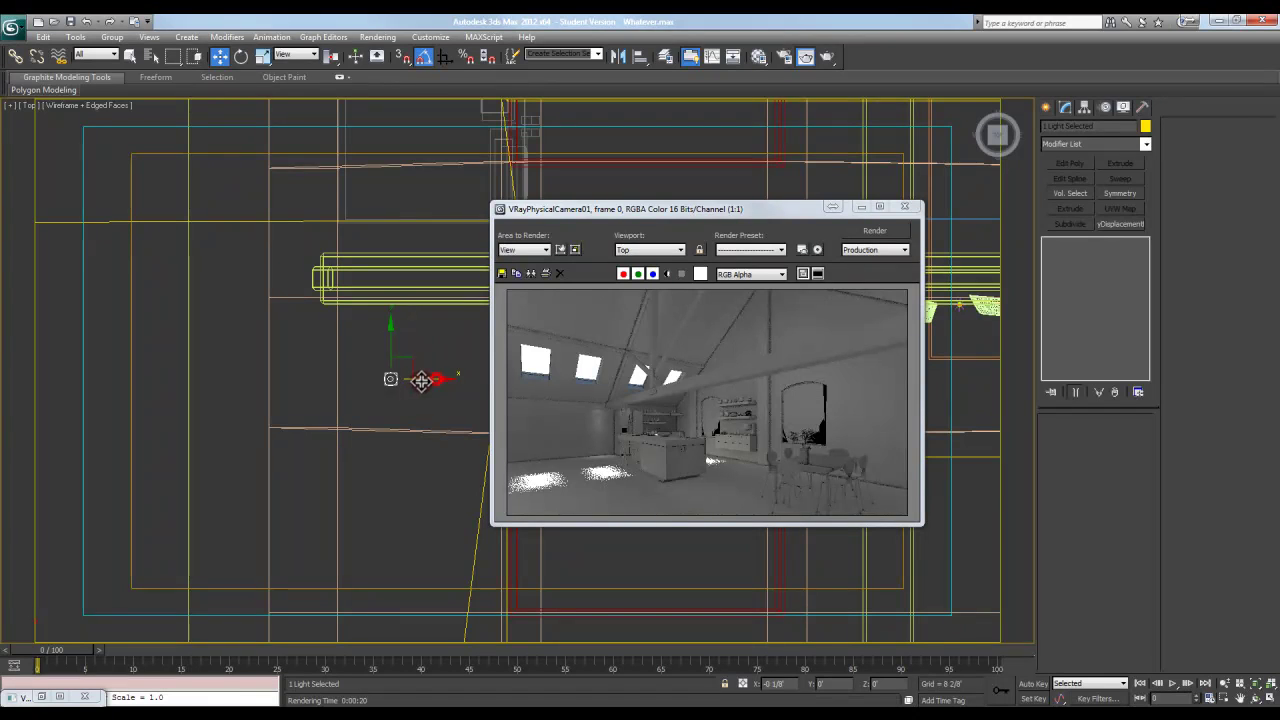
drag(421, 380, 398, 386)
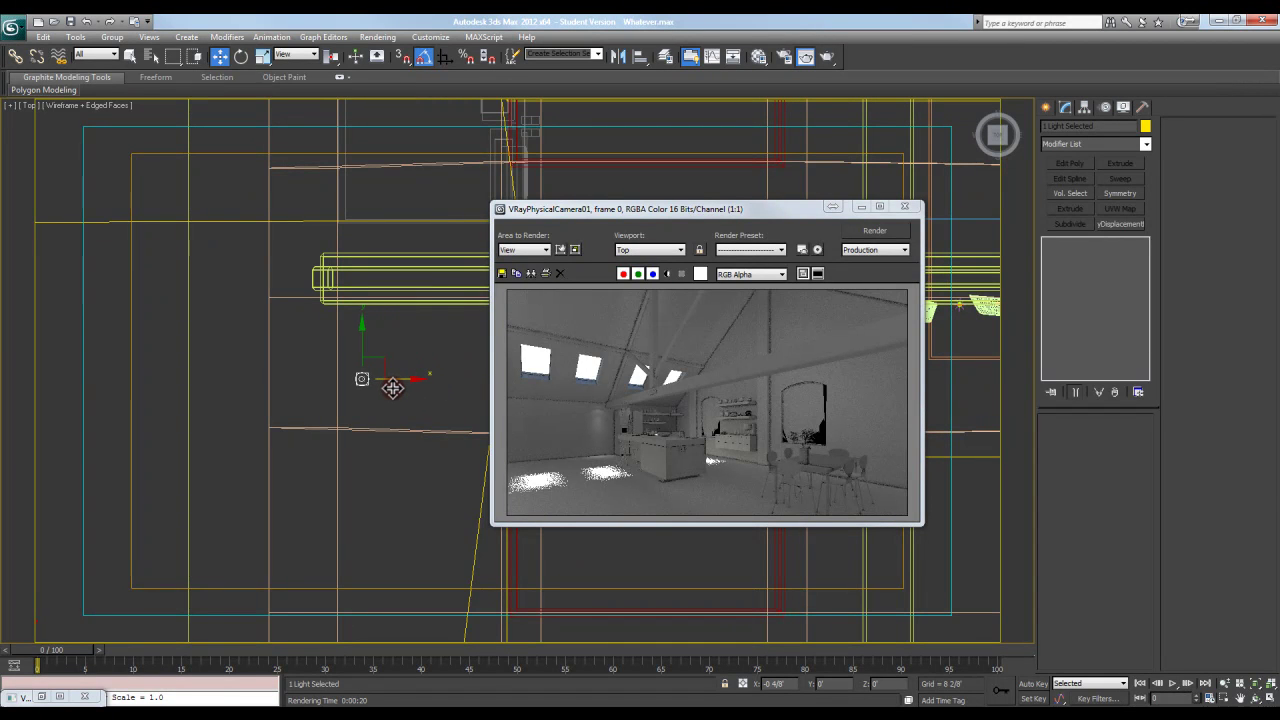
Step: Clone the light as an instance placed further down
shift+drag(386, 361, 448, 535)
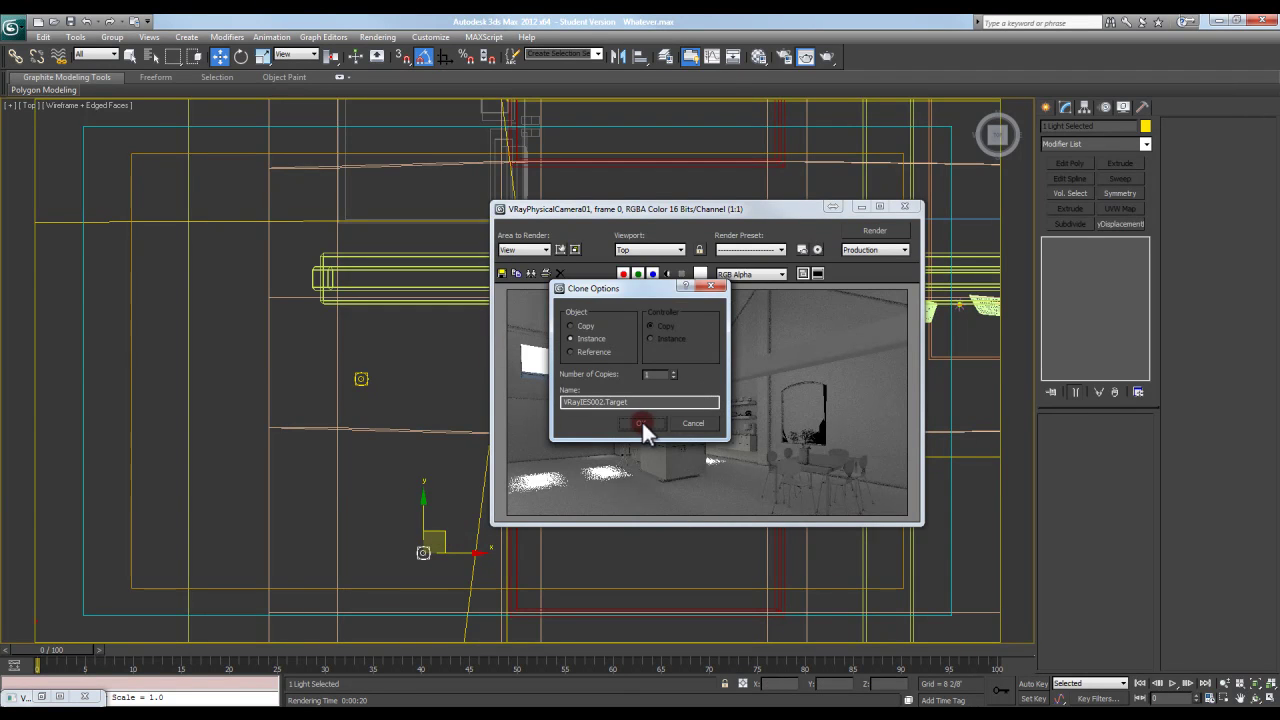
click(642, 423)
middle_drag(453, 449, 426, 431)
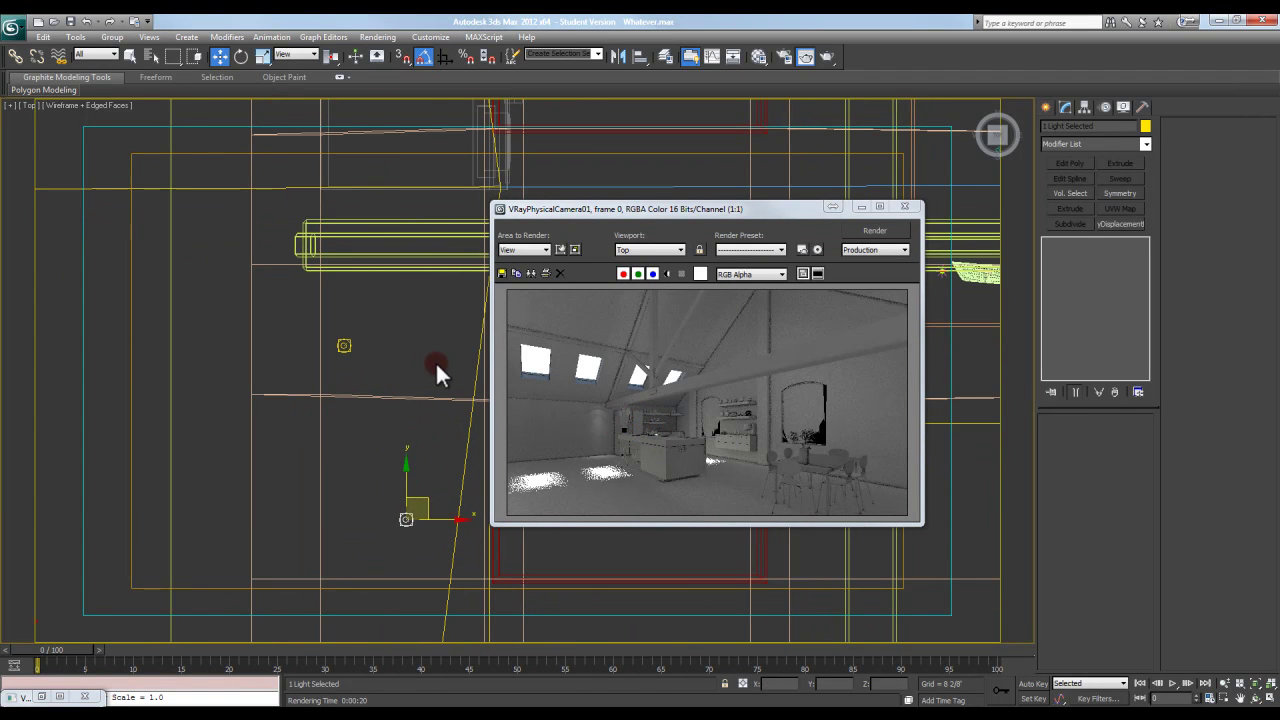
Step: Render the VRayPhysicalCamera01 view to check lighting from both IES lights
key(c)
click(883, 232)
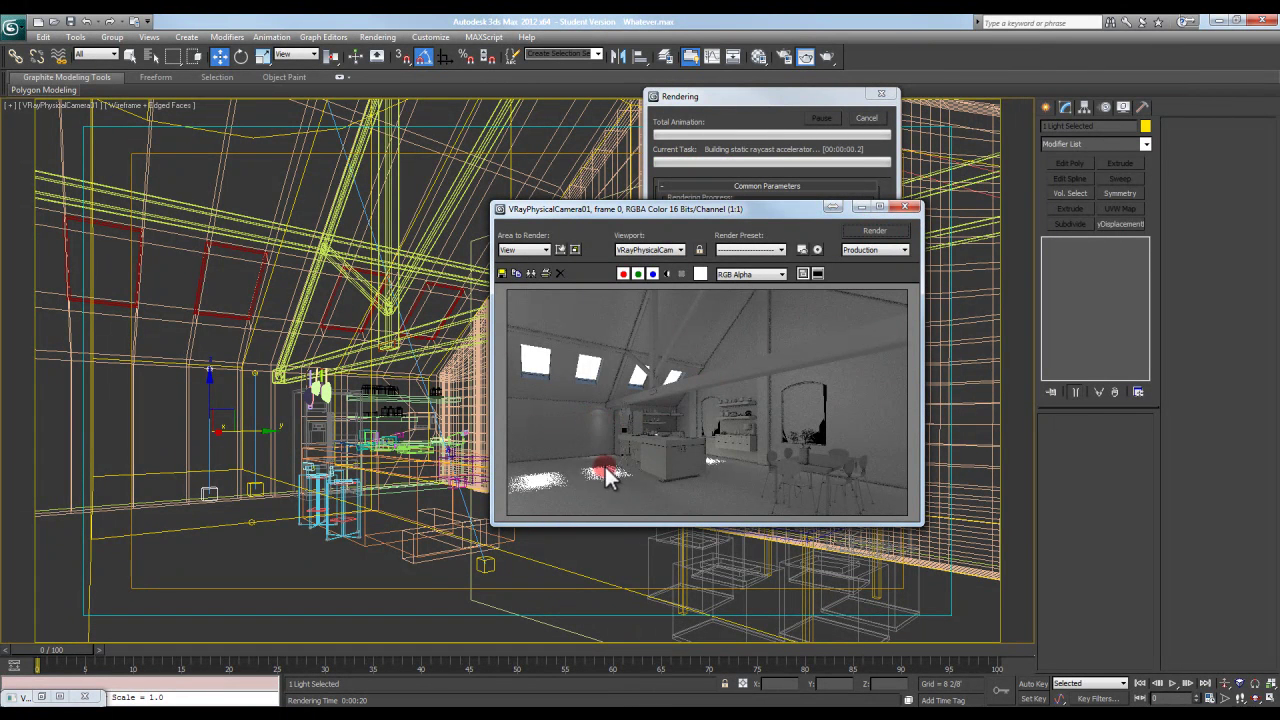
scroll(593, 471, up, 1)
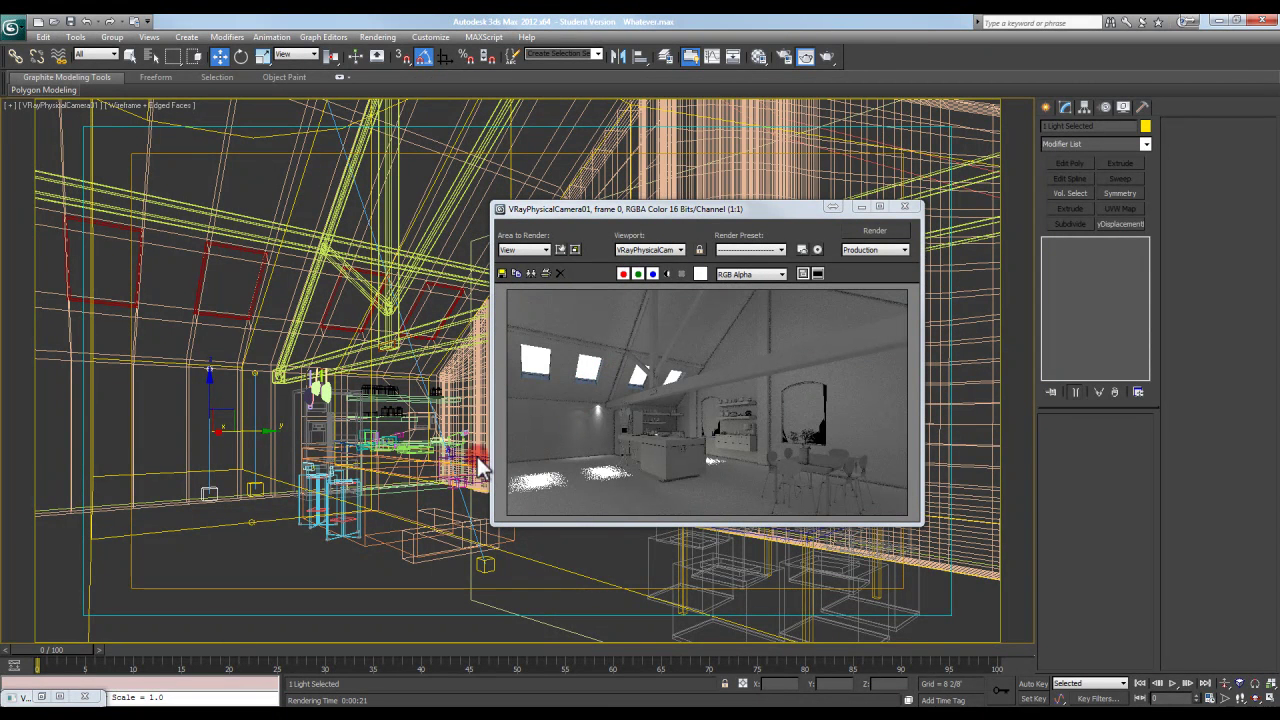
click(10, 715)
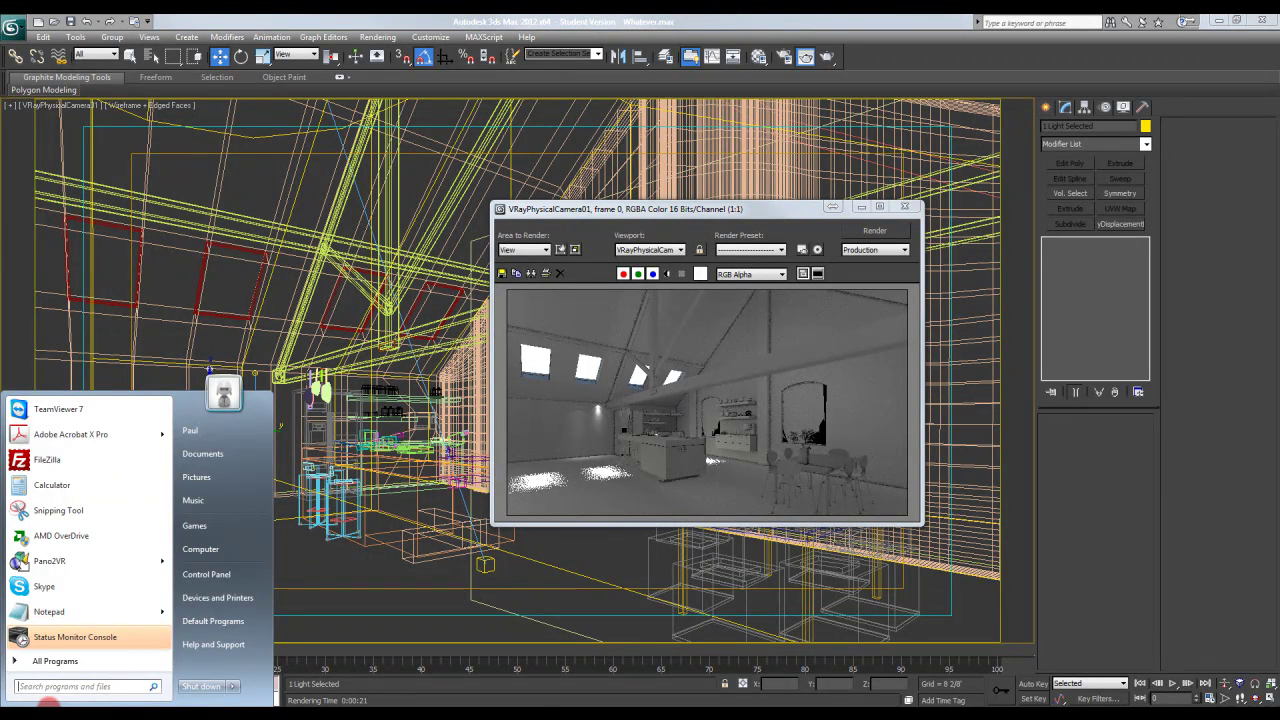
text(ies)
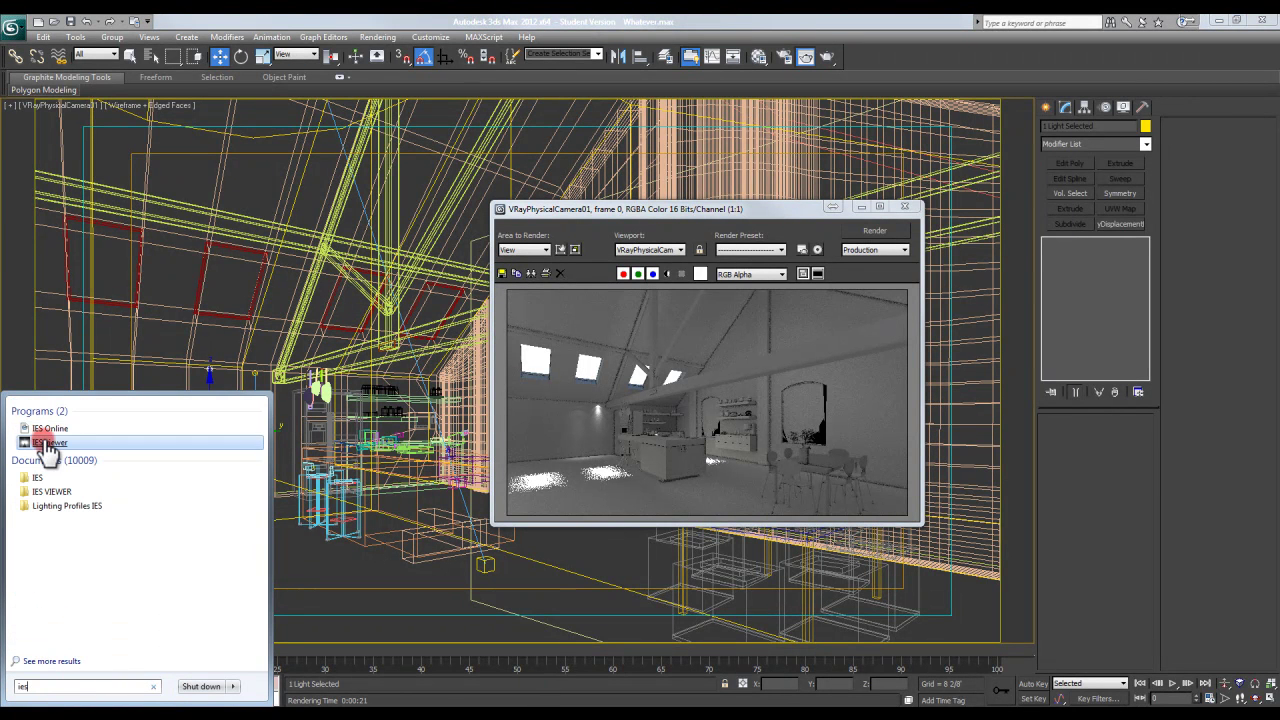
click(45, 443)
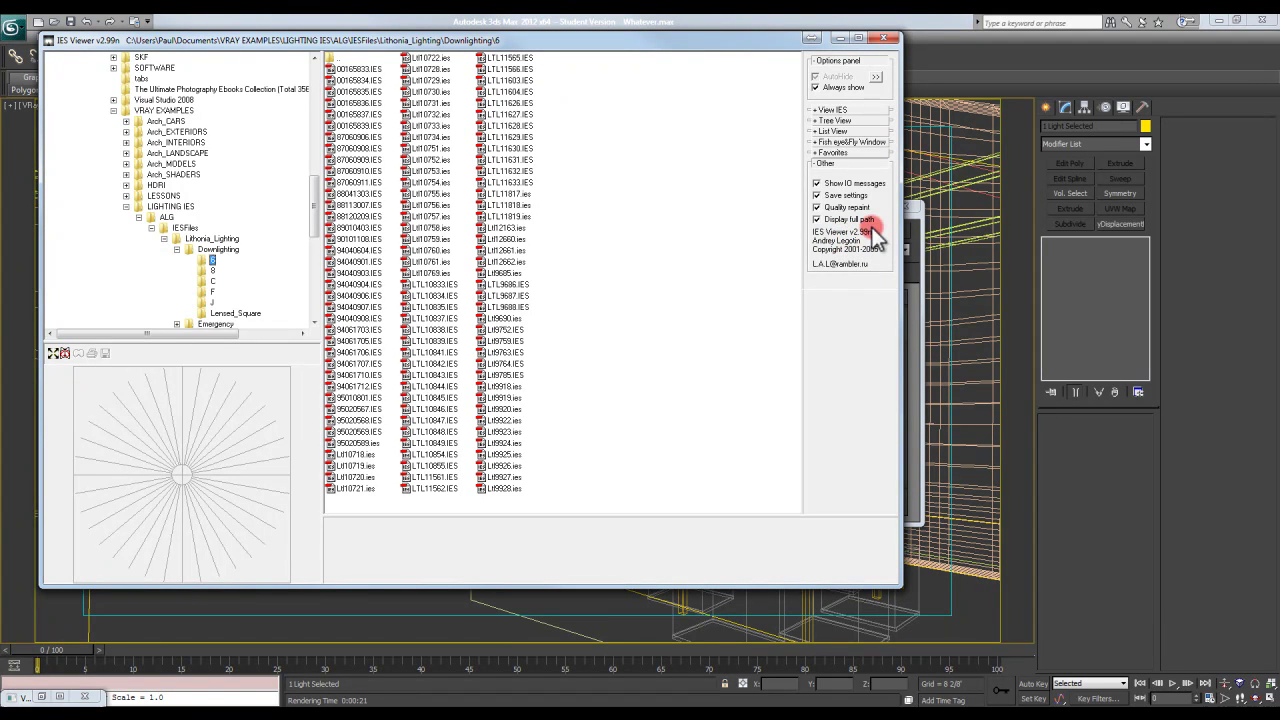
click(884, 37)
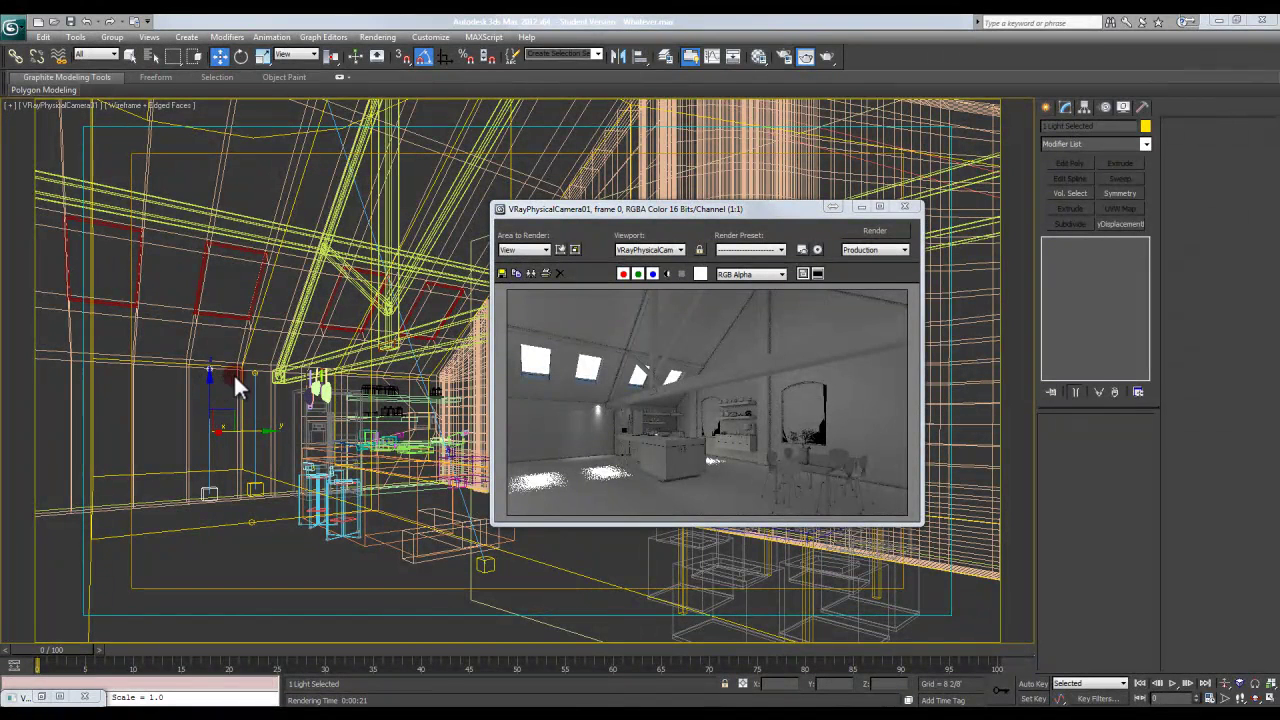
Step: Select VRayIES001, zoom to it in the top view, and orbit into an angled view
click(254, 372)
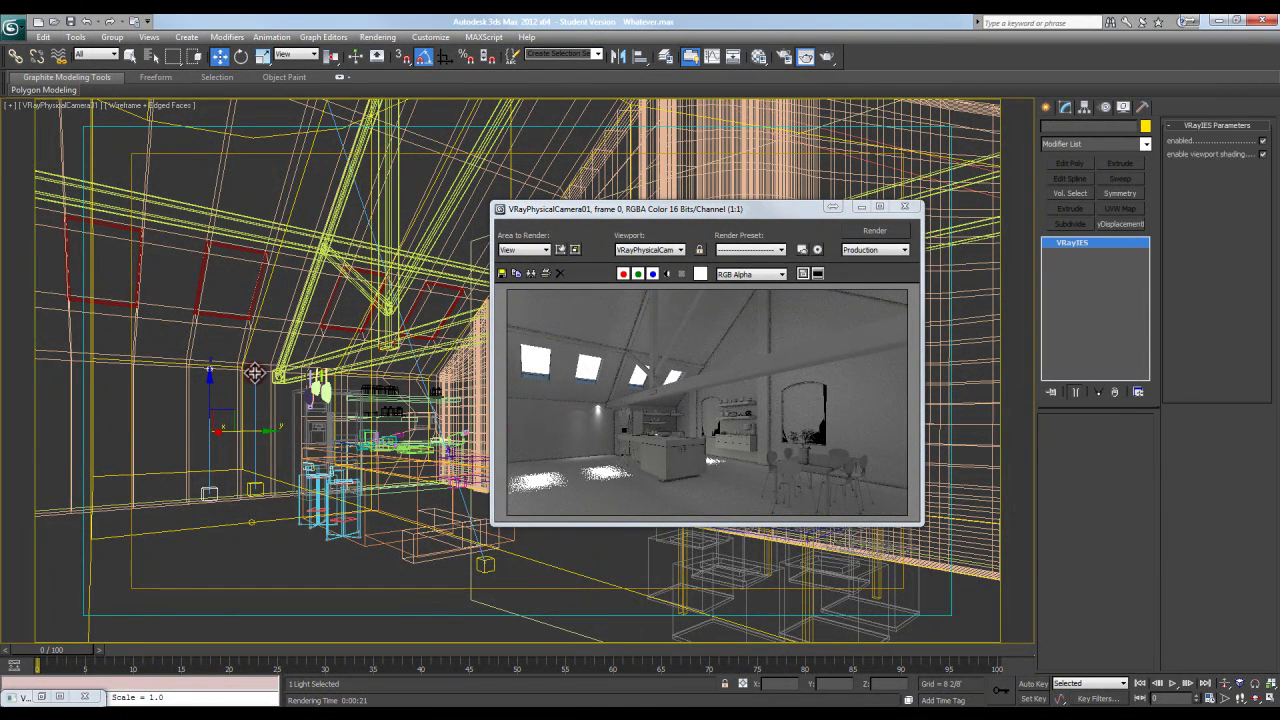
key(t)
key(z)
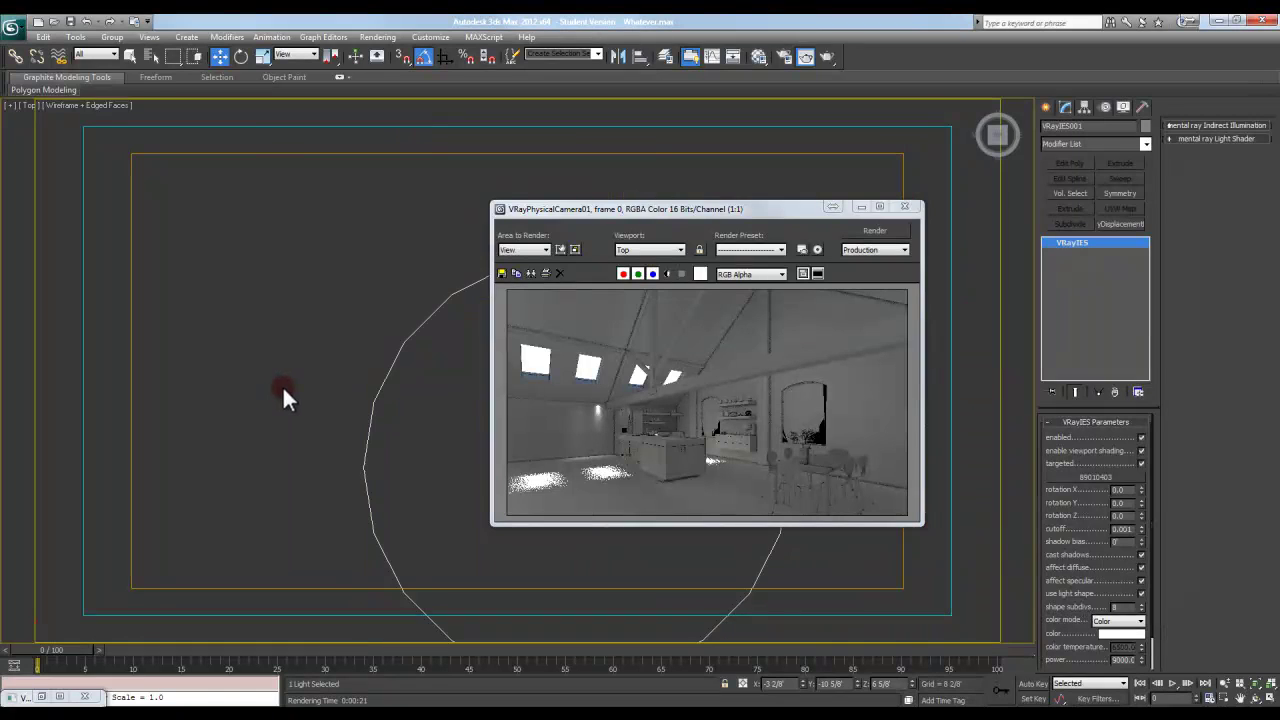
scroll(271, 369, down, 5)
key(e)
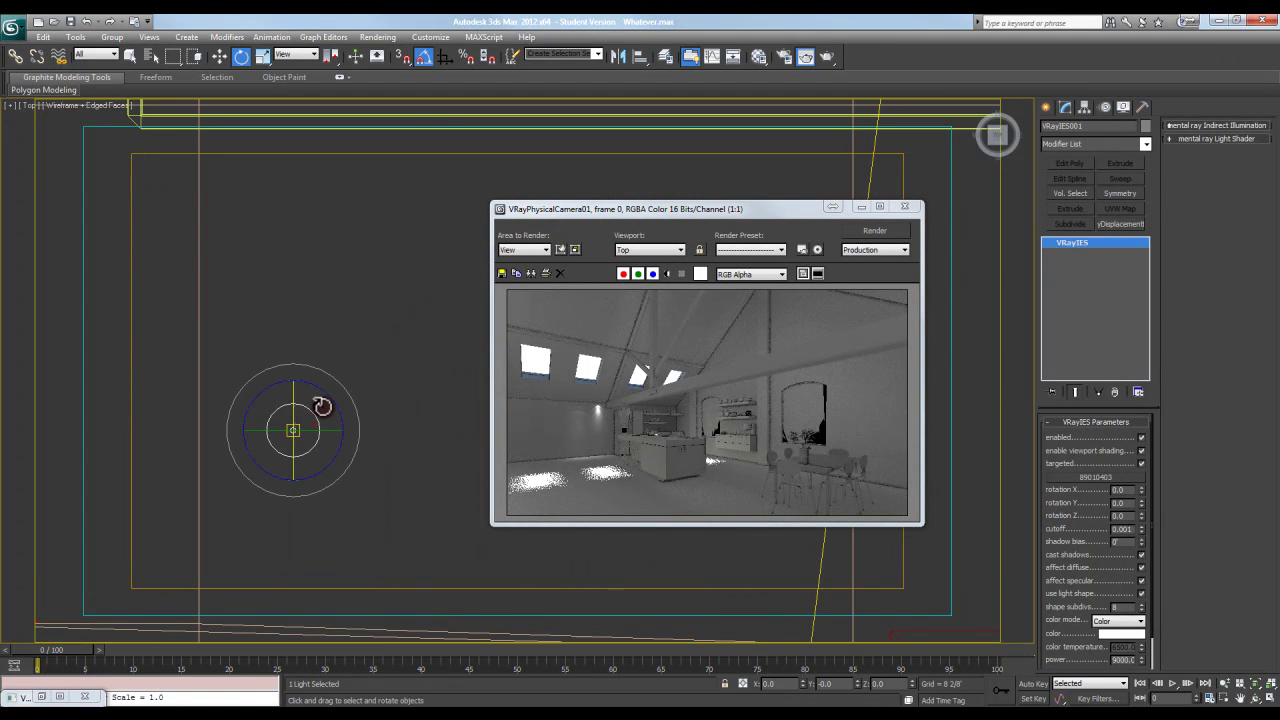
key(r)
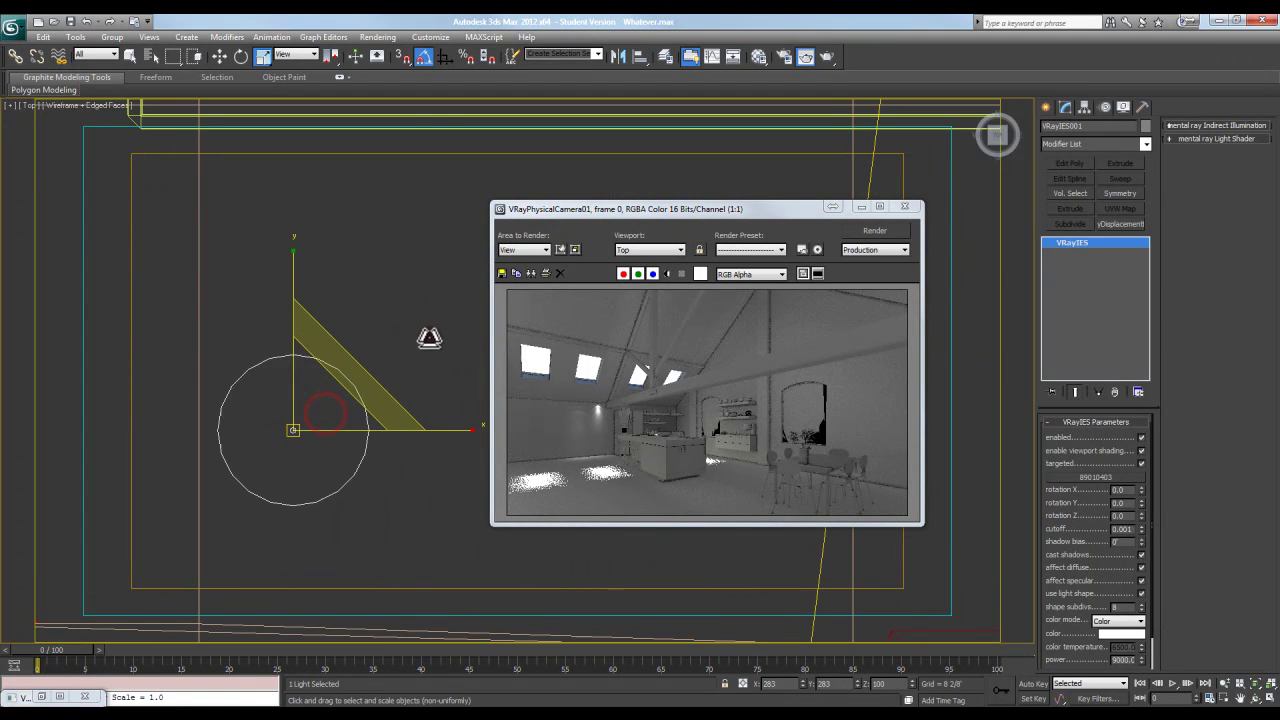
scroll(430, 390, down, 4)
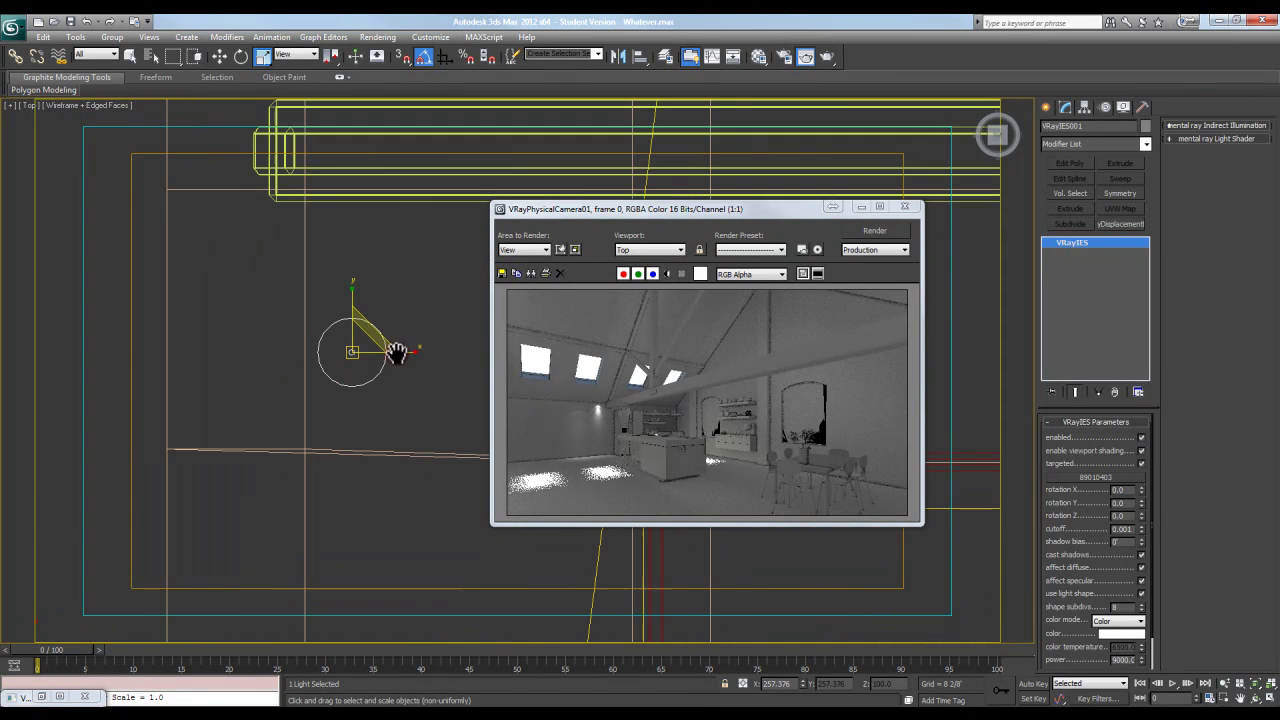
click(421, 396)
alt+middle_drag(418, 392, 391, 391)
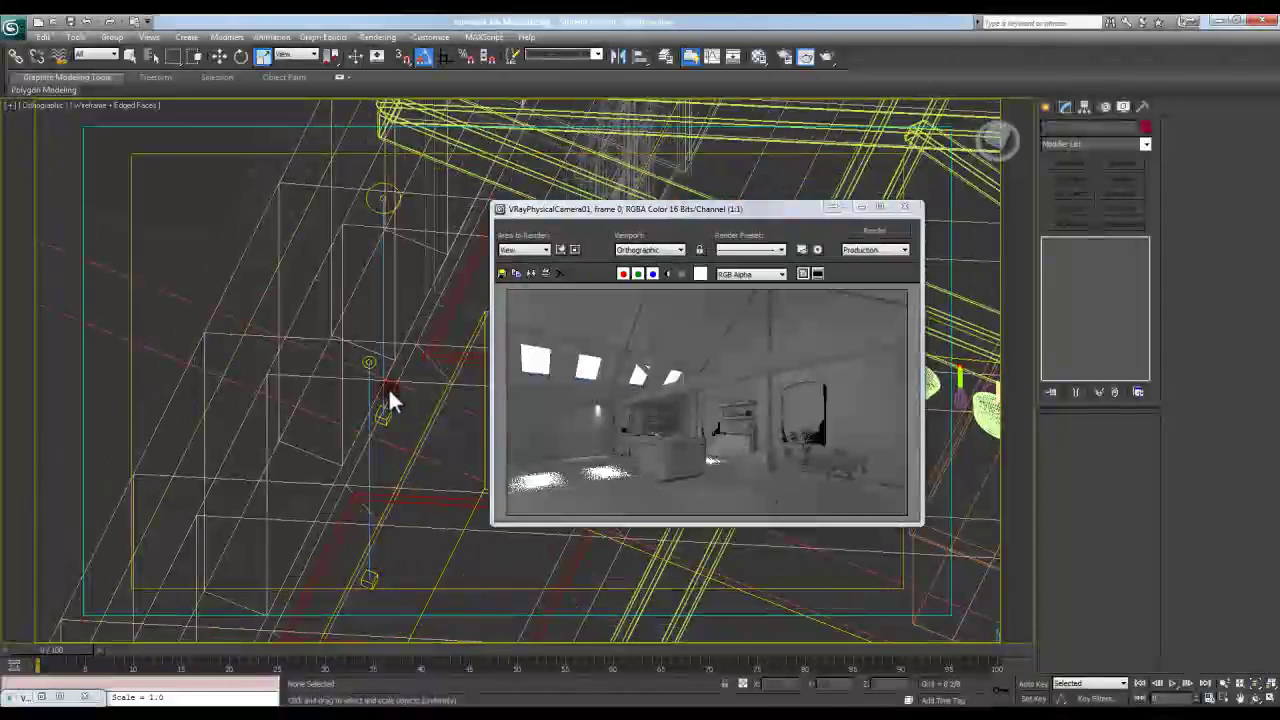
Step: Move VRayIES002's target up and left, then slide the light left along X
click(367, 372)
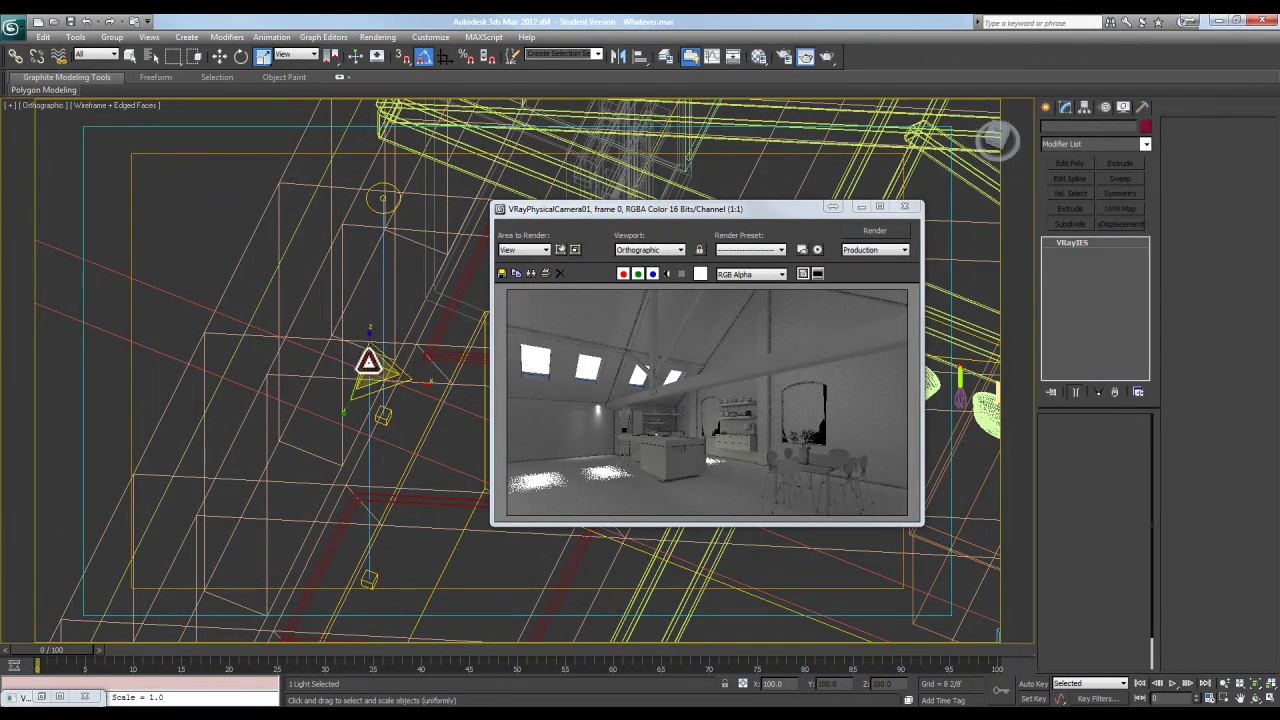
alt+middle_drag(411, 391, 367, 397)
key(w)
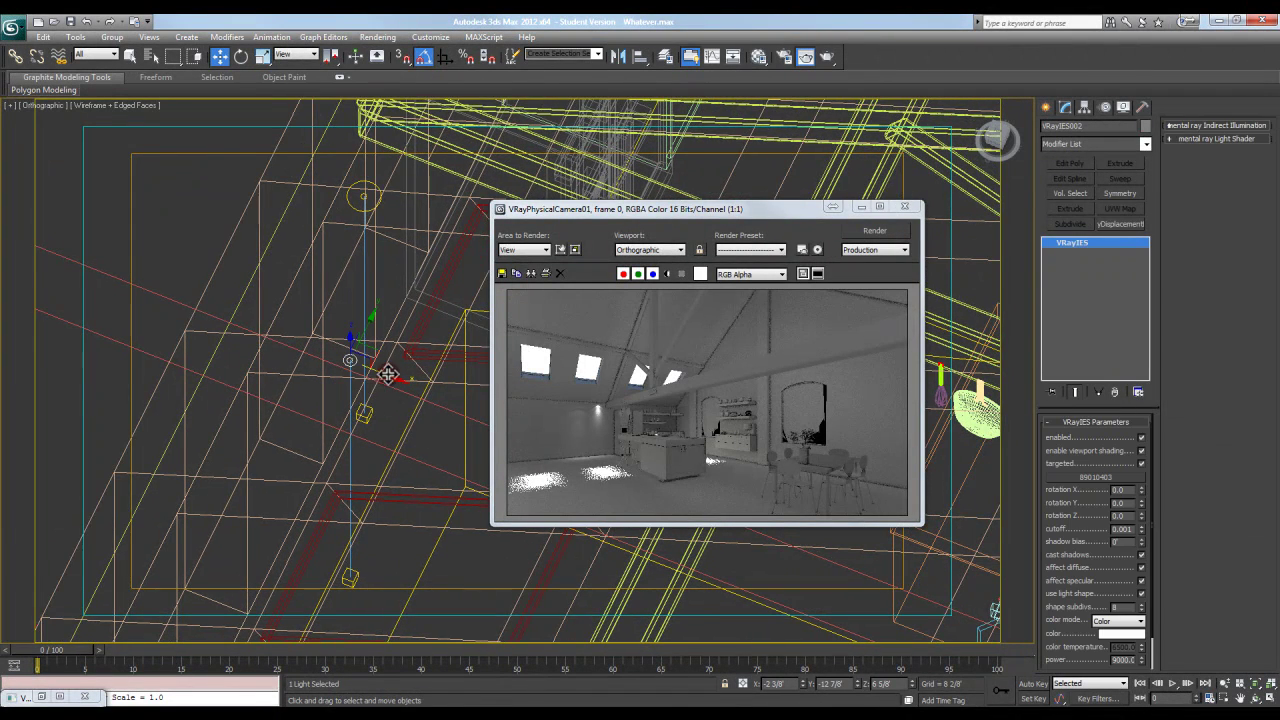
click(349, 577)
drag(387, 591, 346, 534)
click(349, 361)
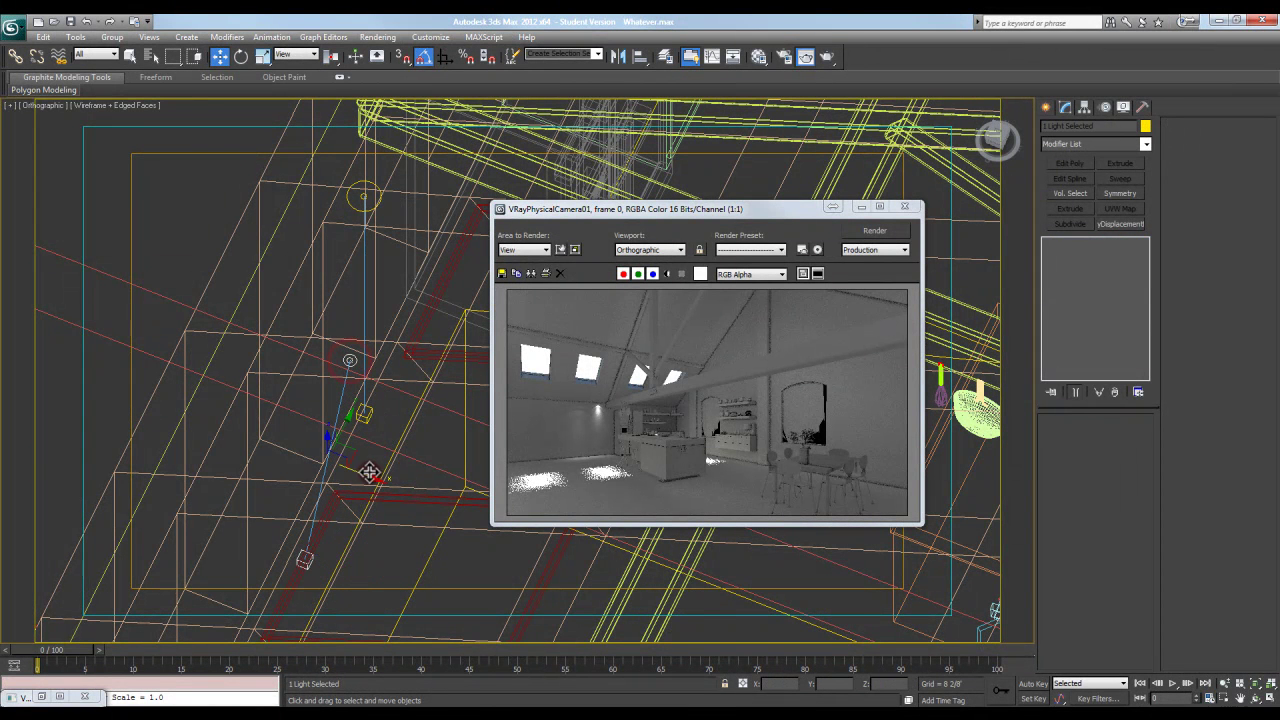
drag(368, 472, 329, 472)
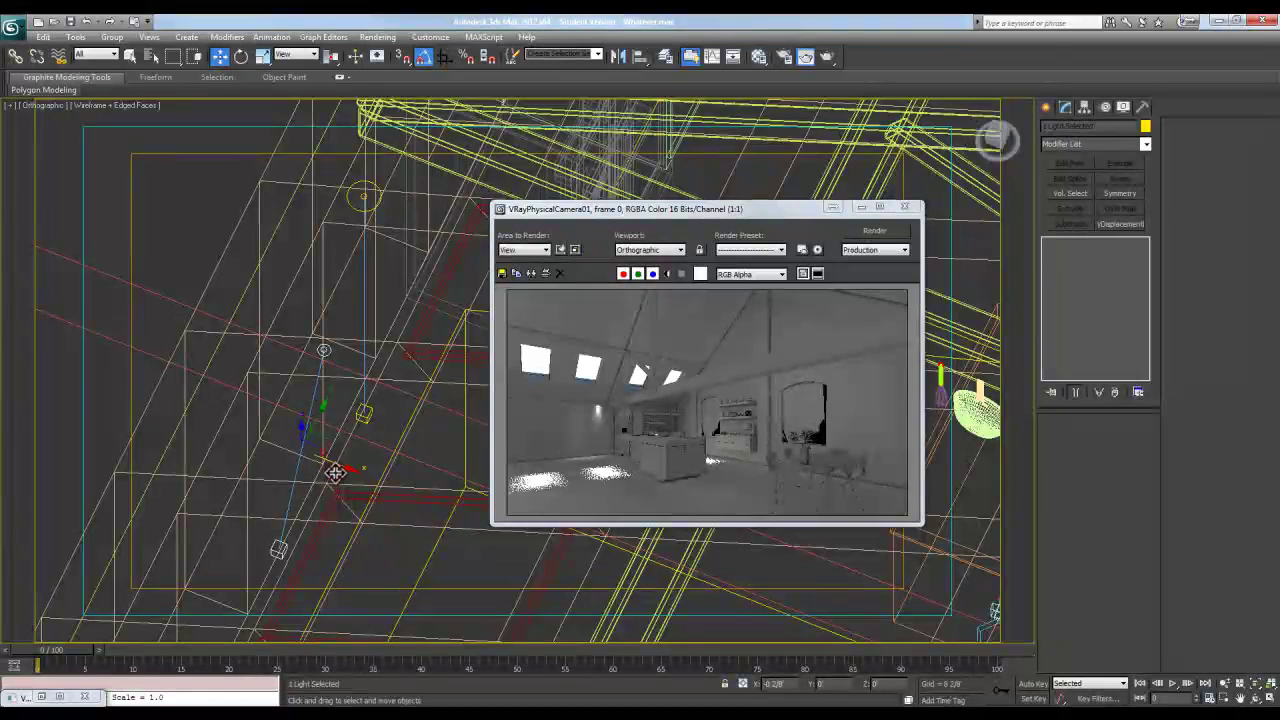
Step: Switch the viewport back to VRayPhysicalCamera01
key(c)
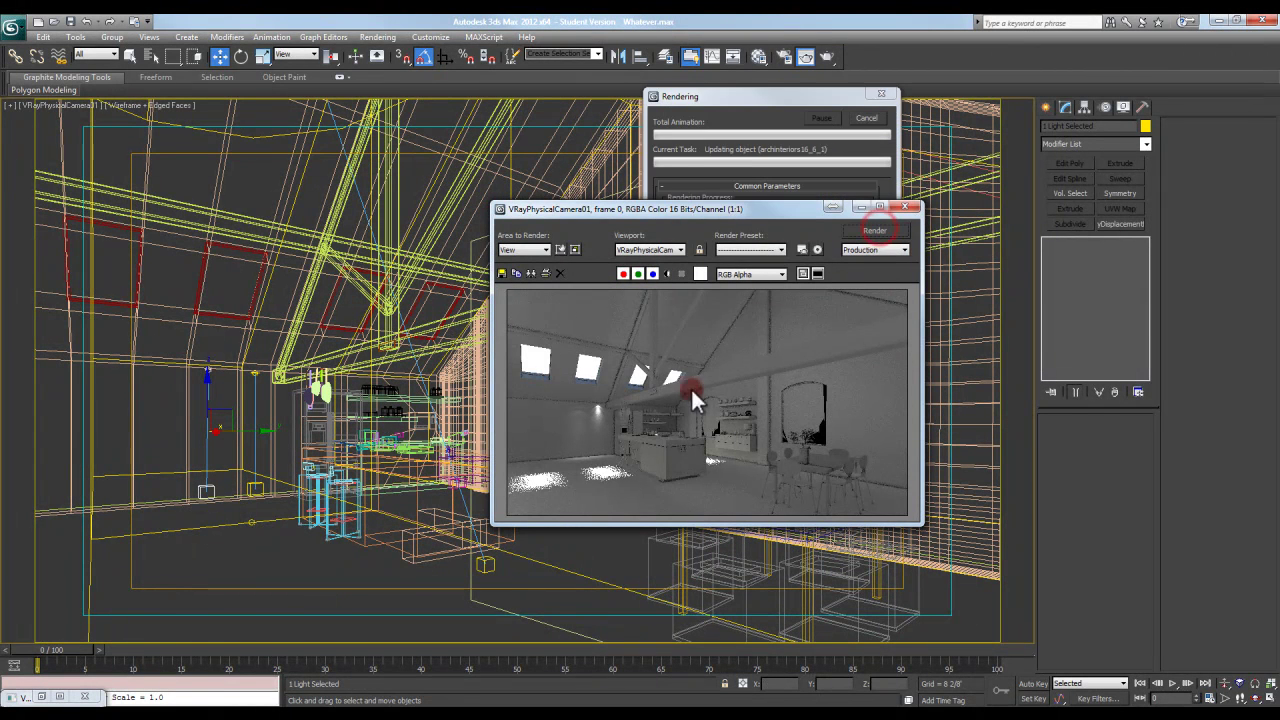